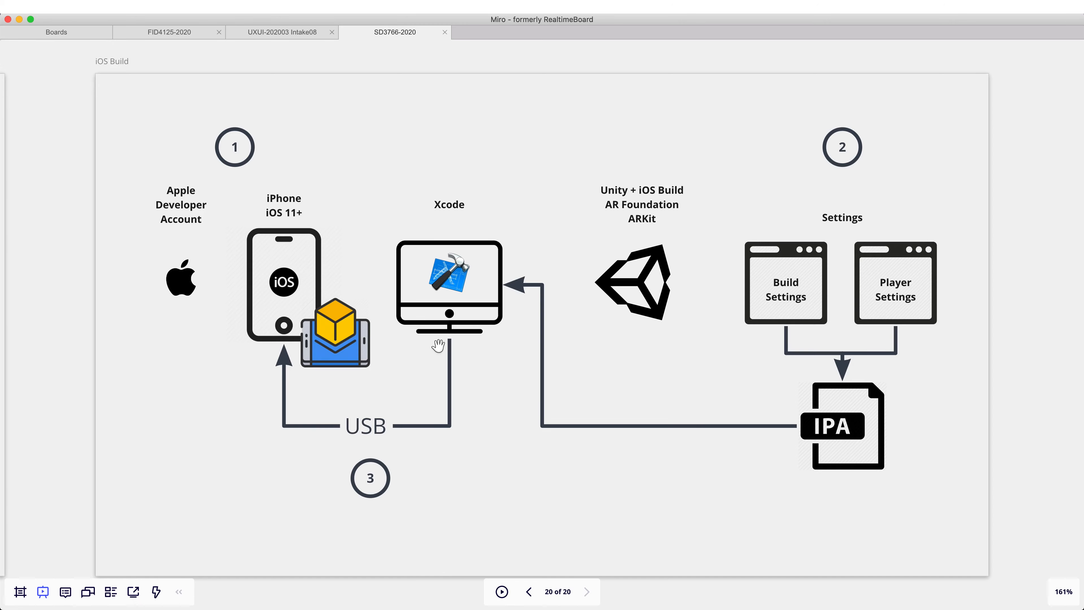
# - Switch to Unity Hub and start adding Unity version 2019.3.13f1 to the installs
pyautogui.press('super+Tab')
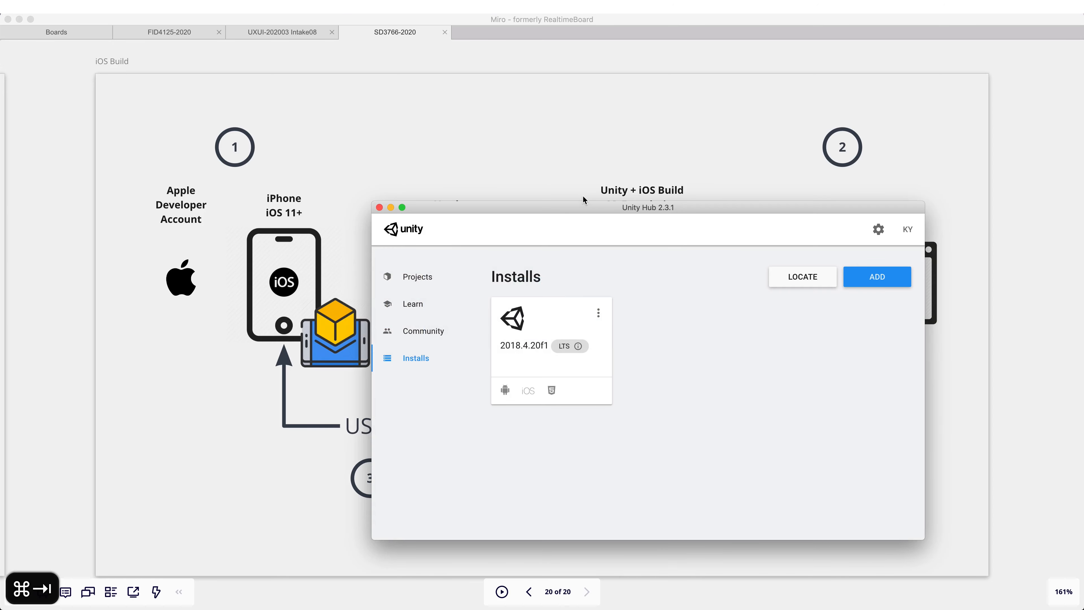
pyautogui.moveTo(584, 202); pyautogui.dragTo(349, 146)
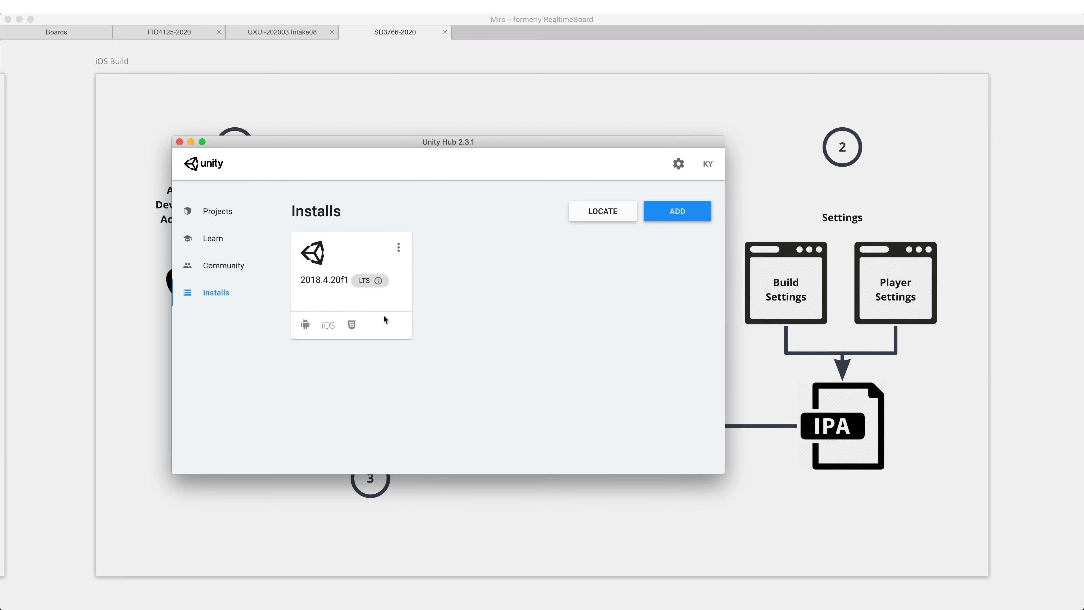
pyautogui.moveTo(326, 147)
pyautogui.mouseDown()
pyautogui.moveTo(316, 269)
pyautogui.moveTo(337, 131)
pyautogui.mouseUp()
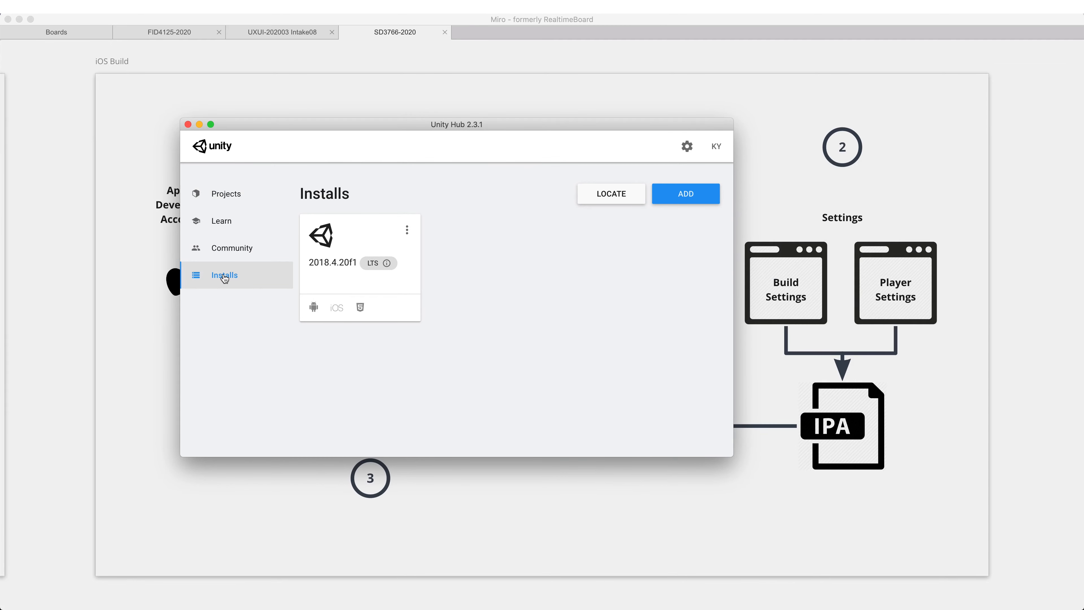
pyautogui.click(682, 198)
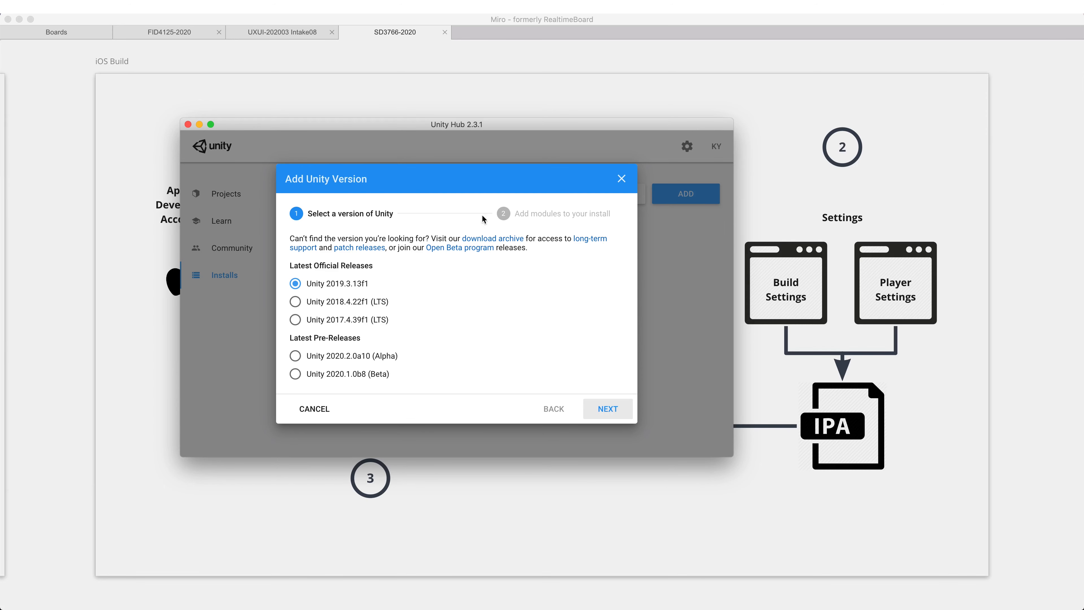
pyautogui.click(601, 412)
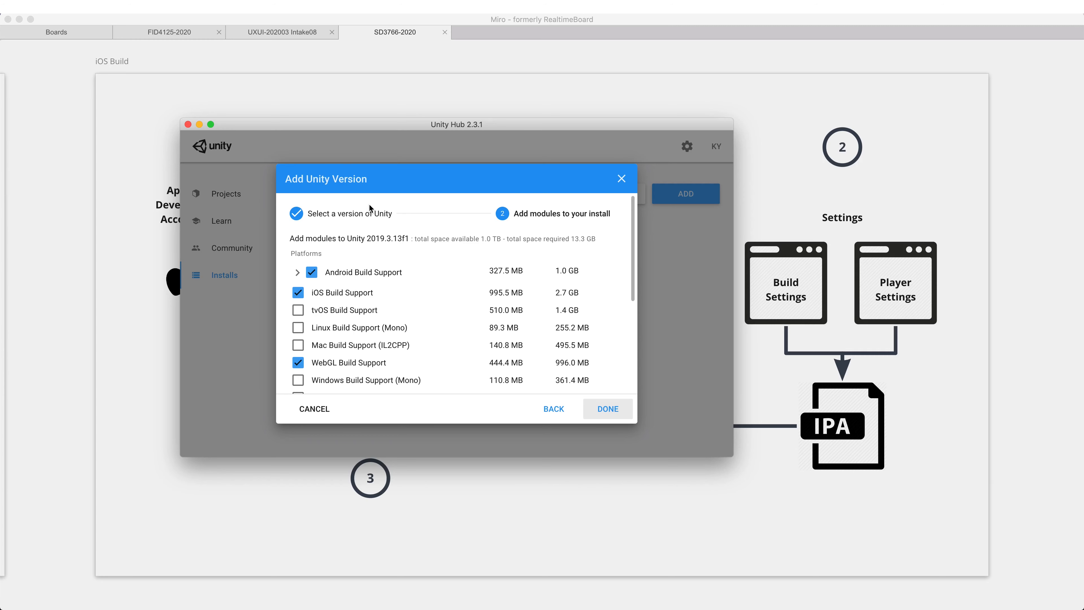
# - Add Android SDK & NDK Tools and OpenJDK to the Android Build Support module, accept the licence terms and start the installation
pyautogui.click(299, 278)
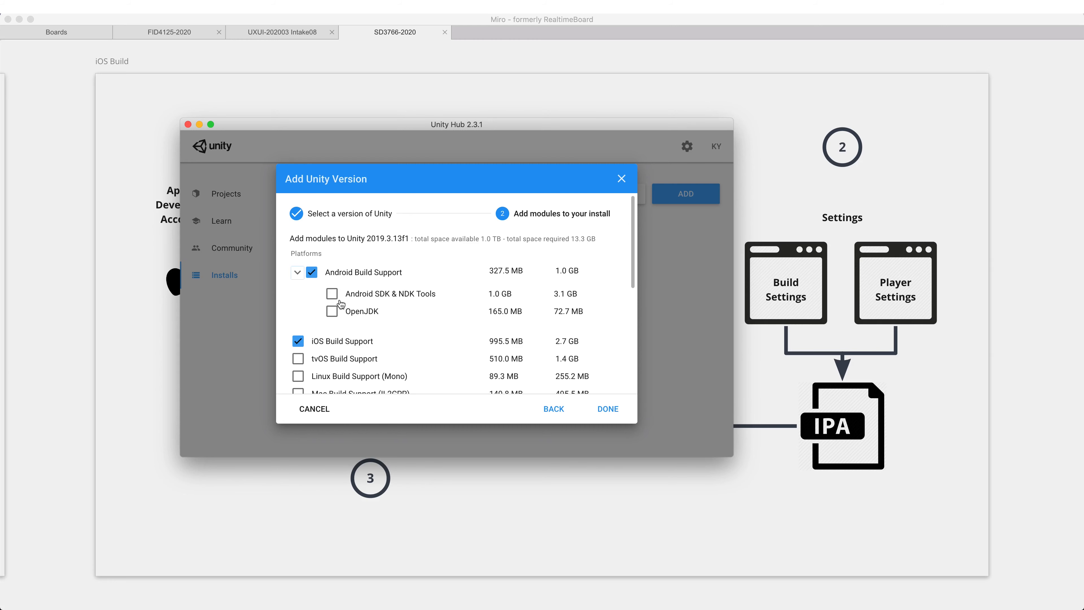
pyautogui.click(332, 294)
pyautogui.click(334, 309)
pyautogui.click(616, 410)
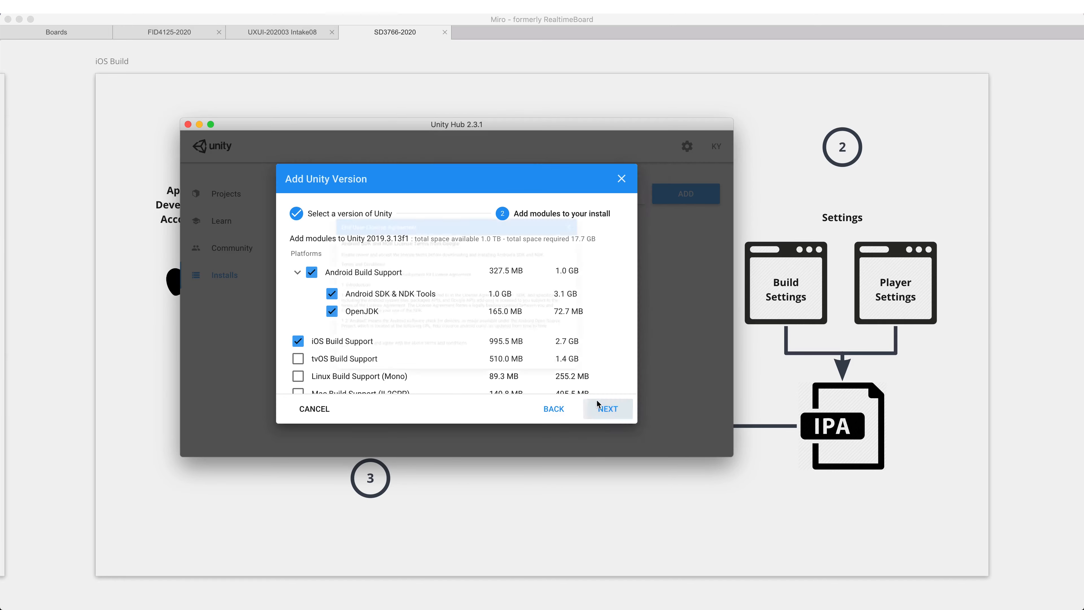
pyautogui.click(259, 380)
pyautogui.click(637, 411)
pyautogui.click(615, 408)
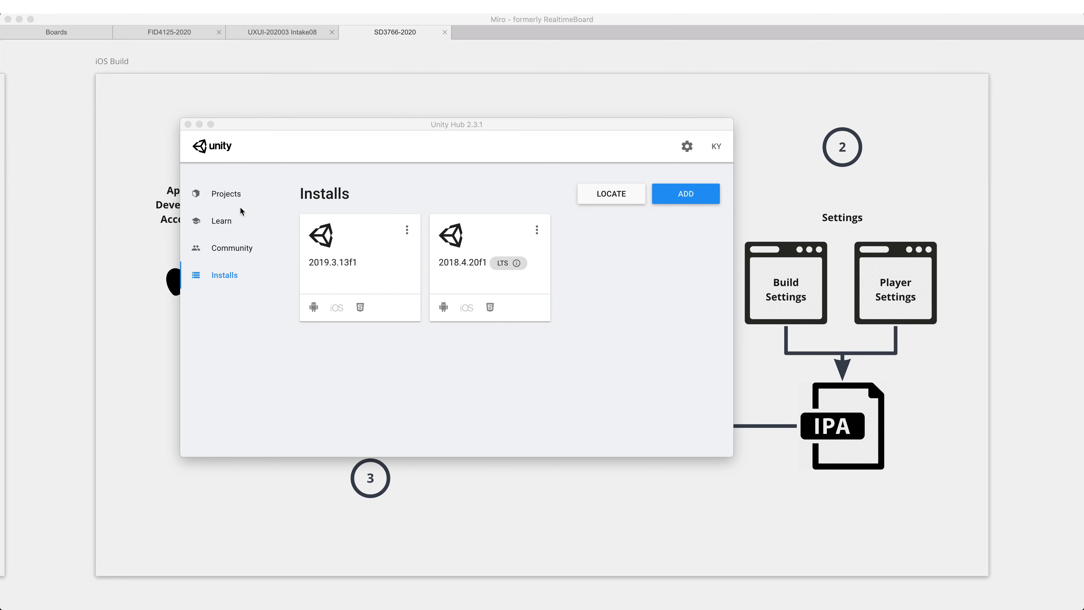
# - Start a new project from the Projects list using Unity version 2019.3.13f1
pyautogui.click(226, 194)
pyautogui.click(226, 195)
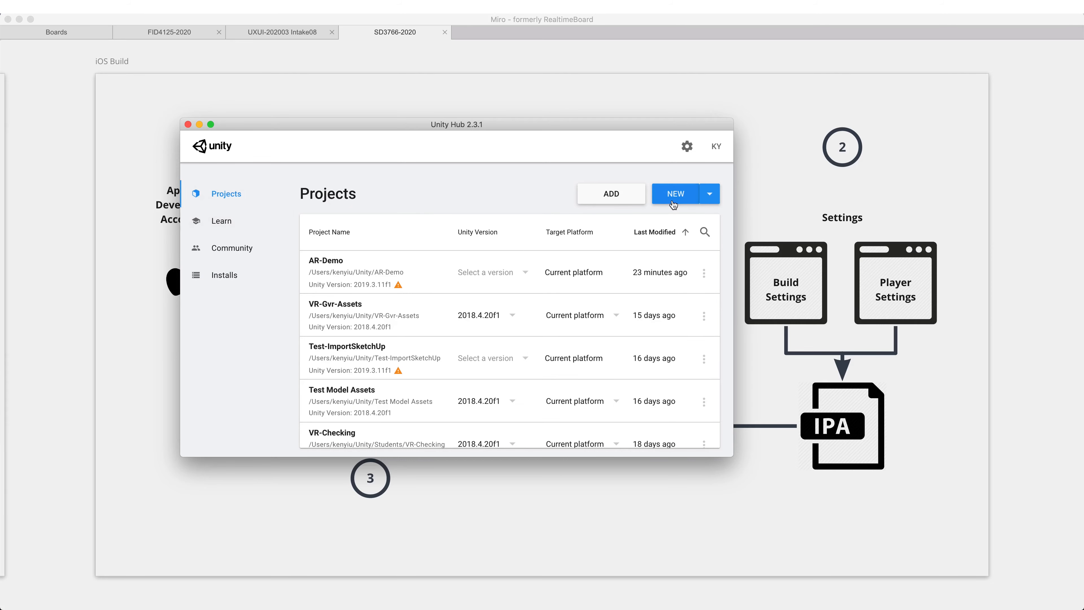
pyautogui.click(674, 195)
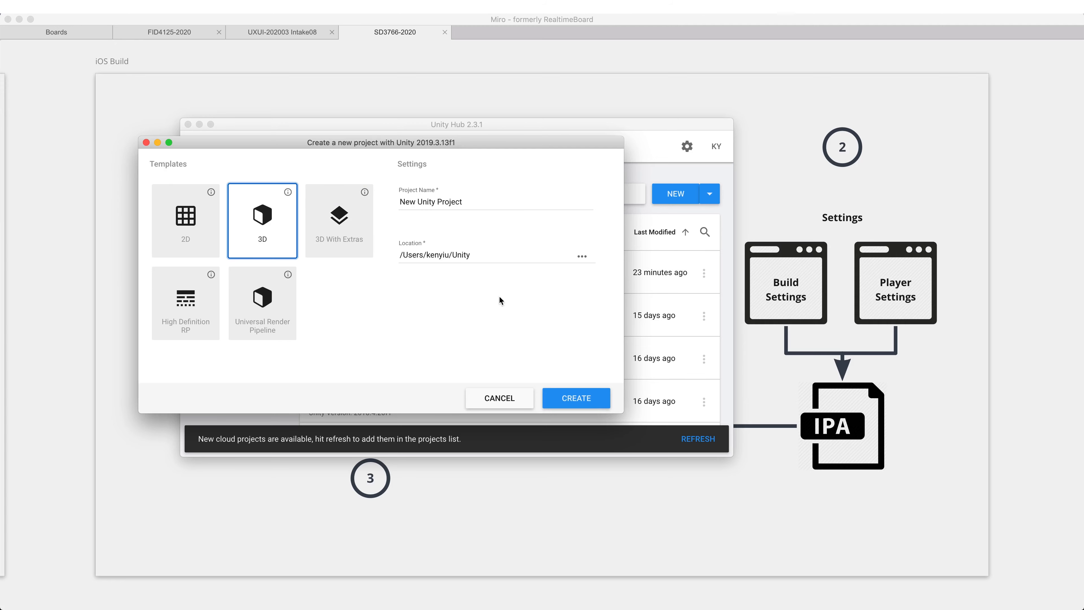
pyautogui.click(499, 398)
pyautogui.click(714, 197)
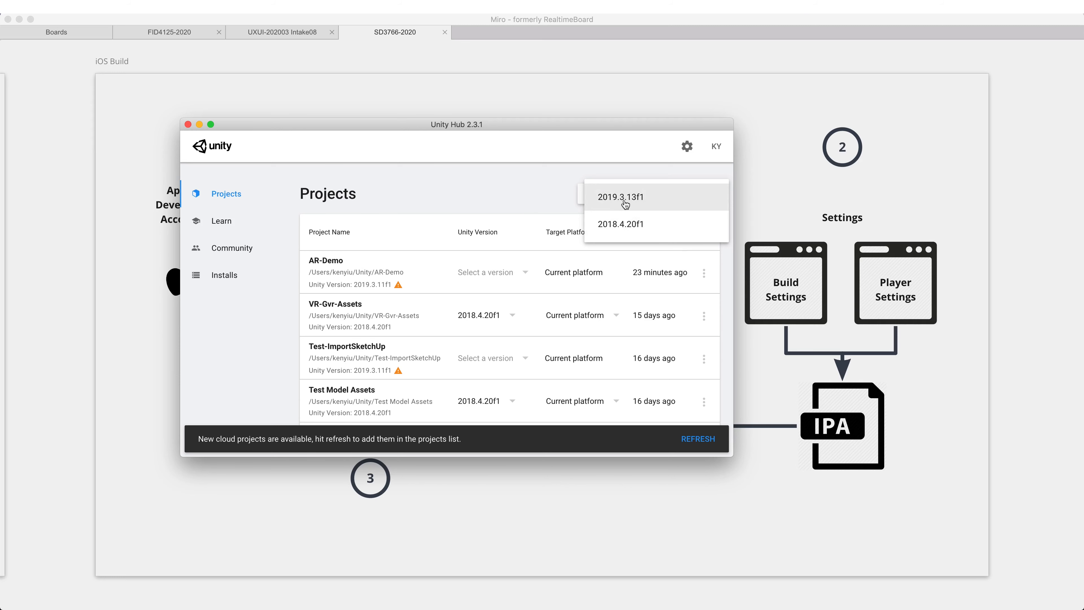
pyautogui.click(647, 201)
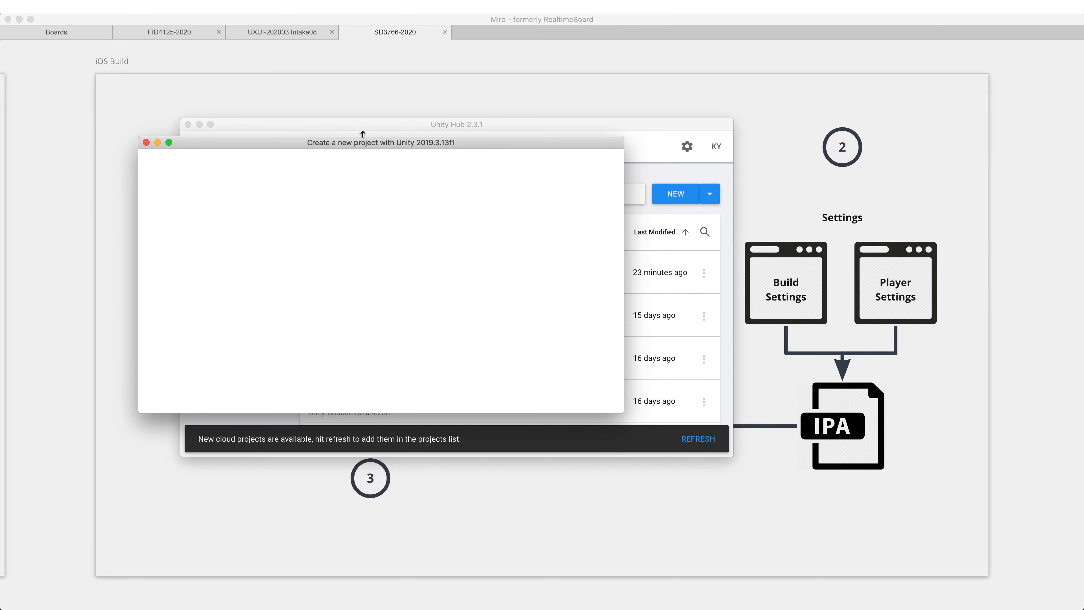
pyautogui.moveTo(387, 143); pyautogui.dragTo(469, 173)
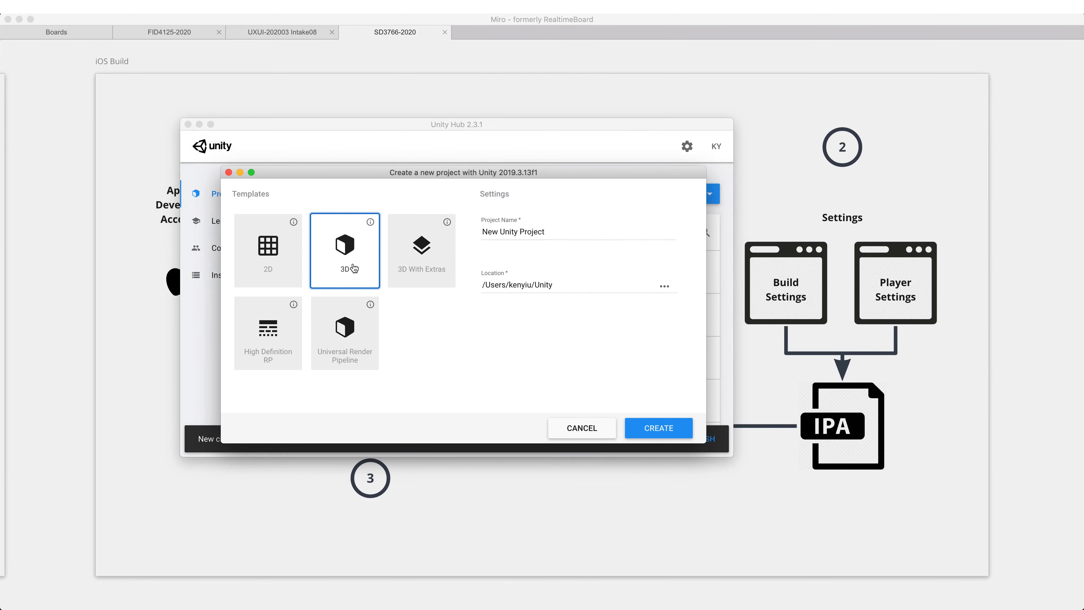
# - Name the 3D project AR-Demo-01 and create it
pyautogui.click(533, 232)
pyautogui.moveTo(573, 229); pyautogui.dragTo(460, 228)
pyautogui.write('AR')
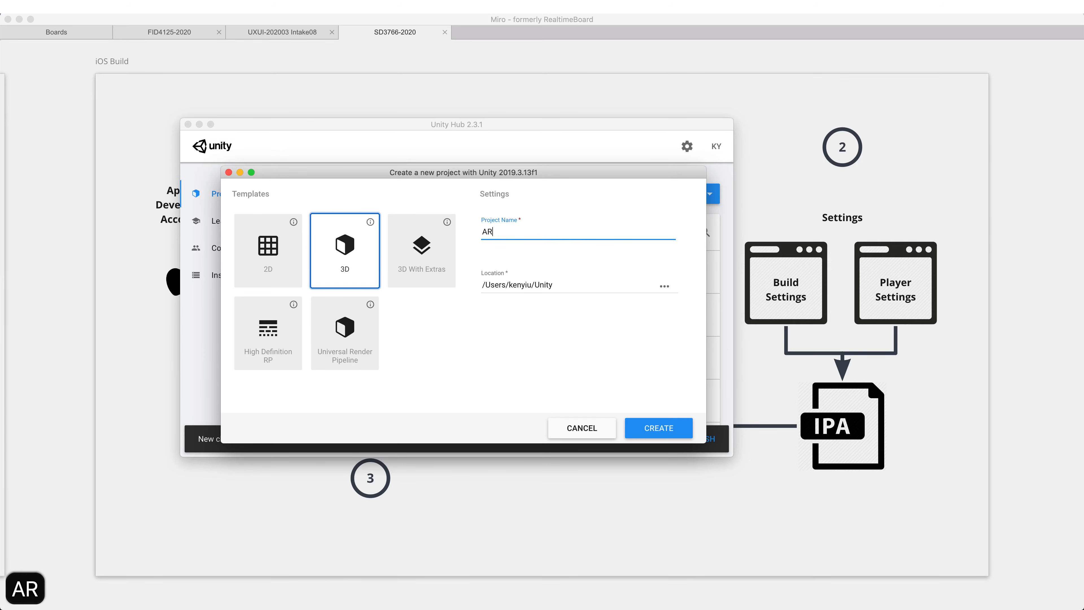
pyautogui.write('-Demo')
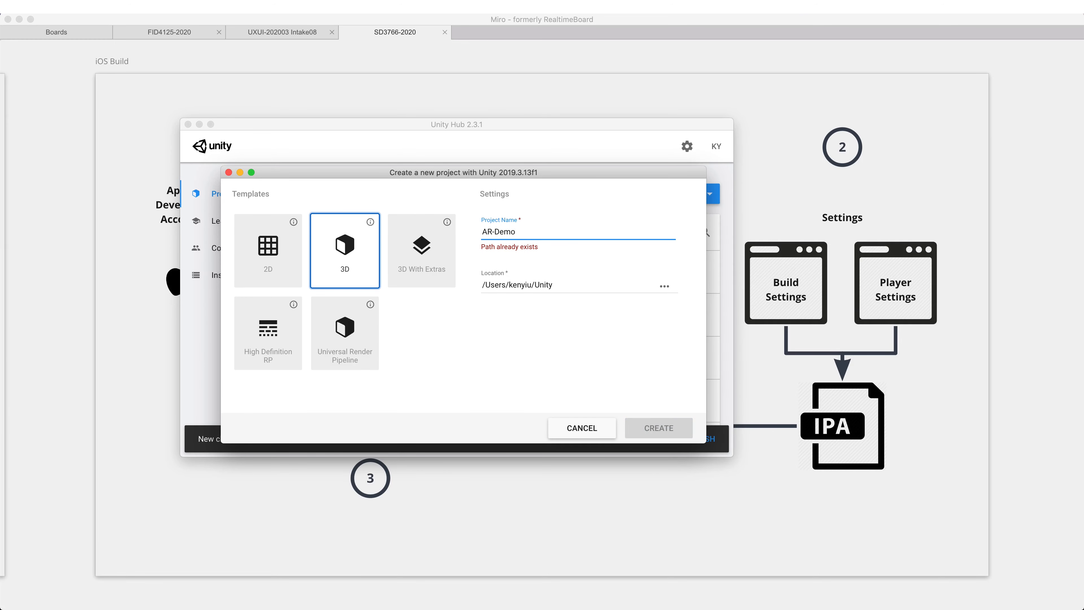
pyautogui.write('2')
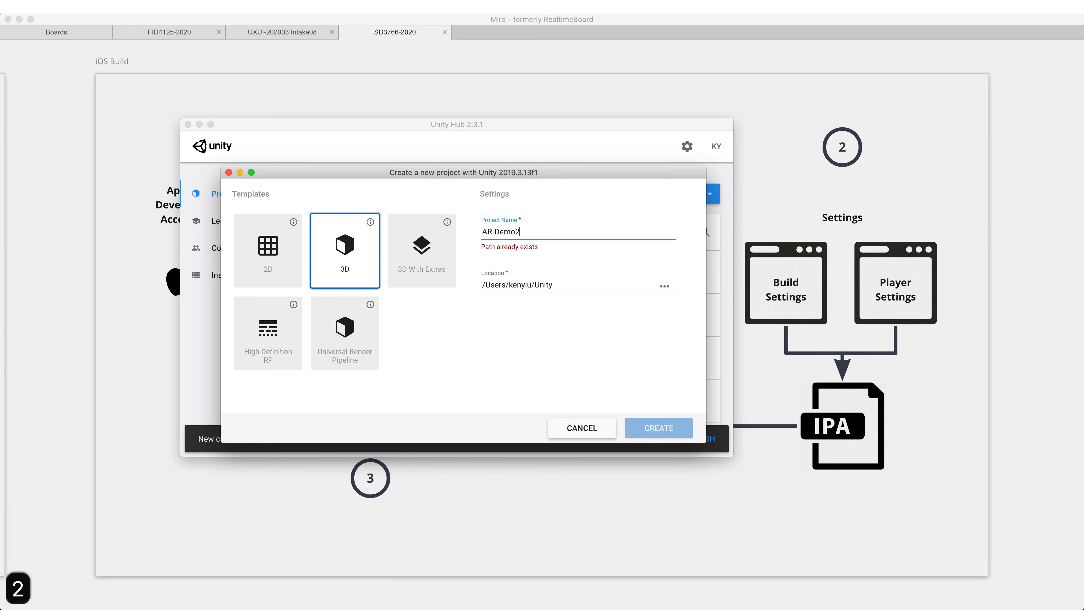
pyautogui.press('BackSpace')
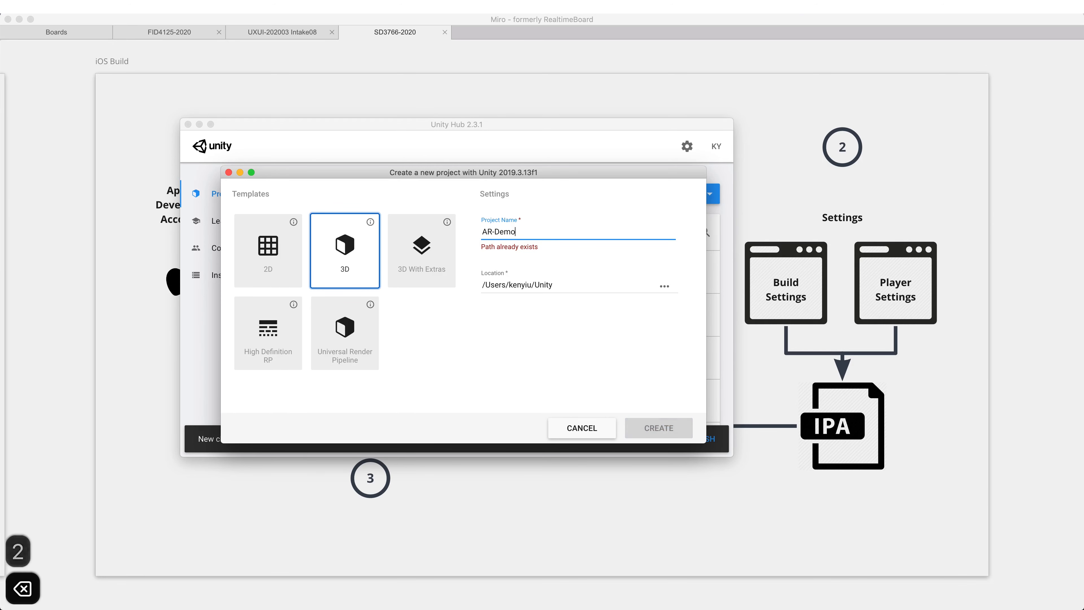
pyautogui.write('-01')
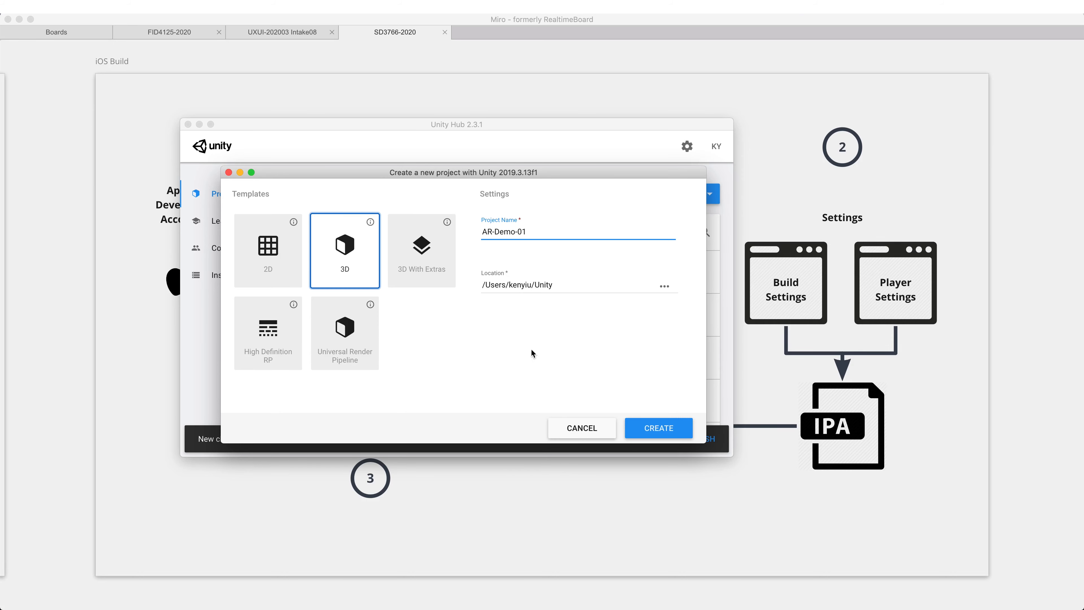
pyautogui.click(661, 432)
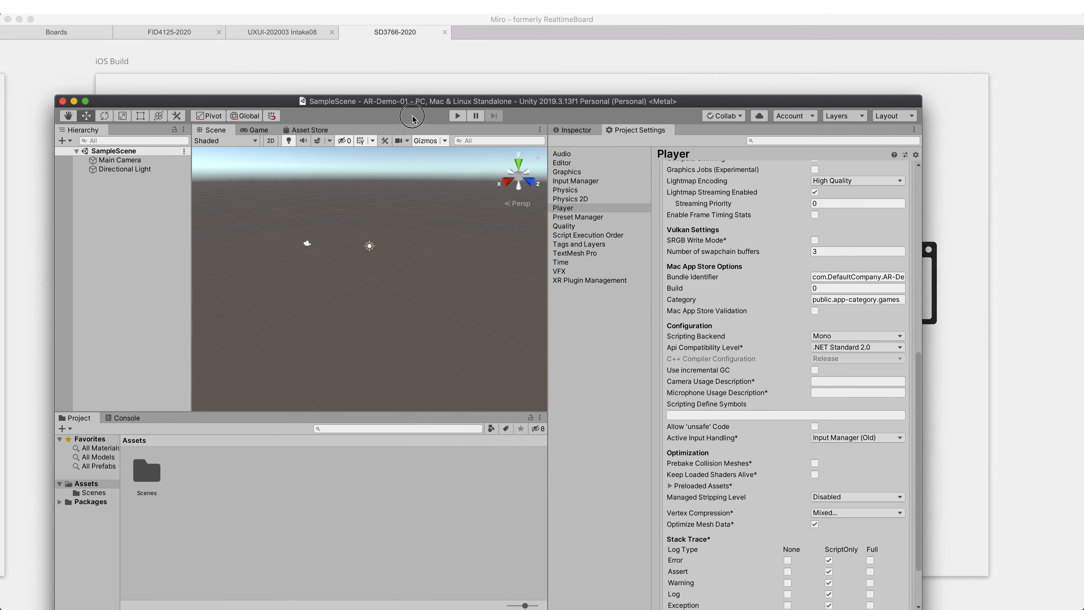
# - Maximize the Unity editor window and open the Package Manager
pyautogui.press('alt+super+Return')
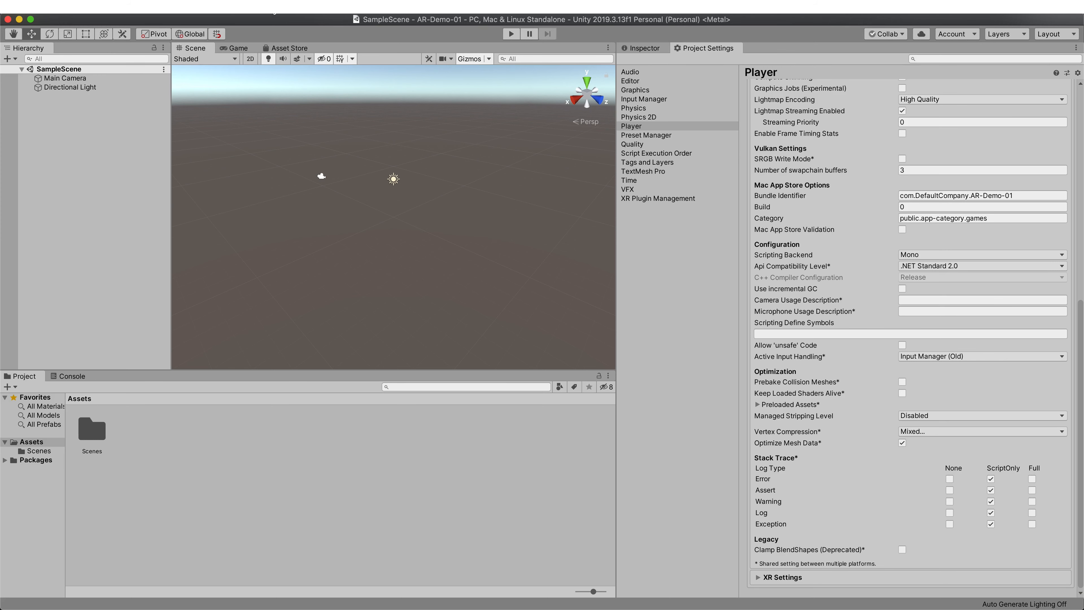
pyautogui.click(267, 5)
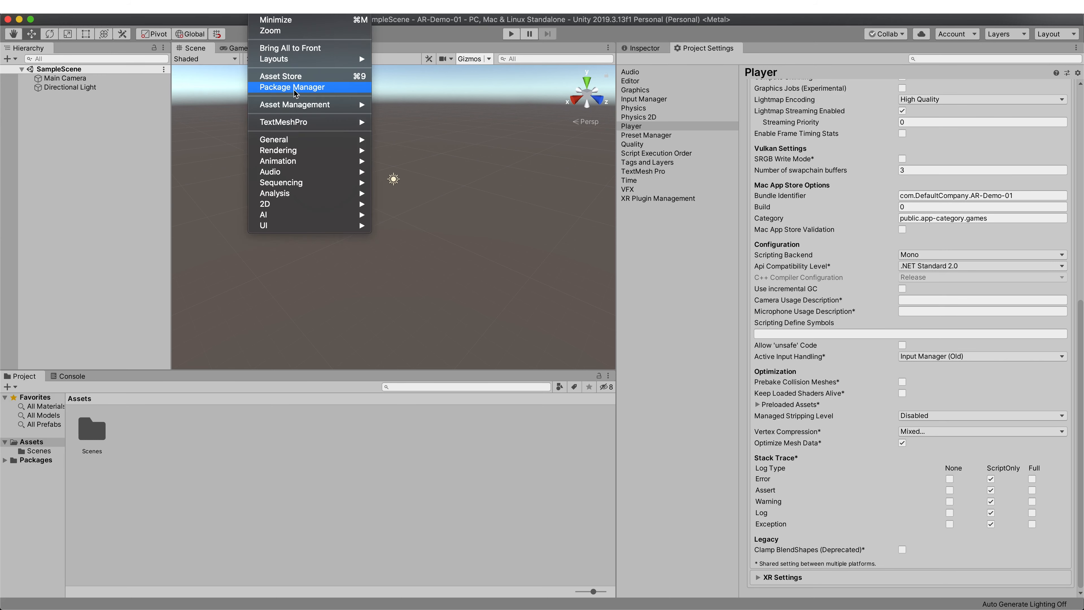
pyautogui.click(279, 87)
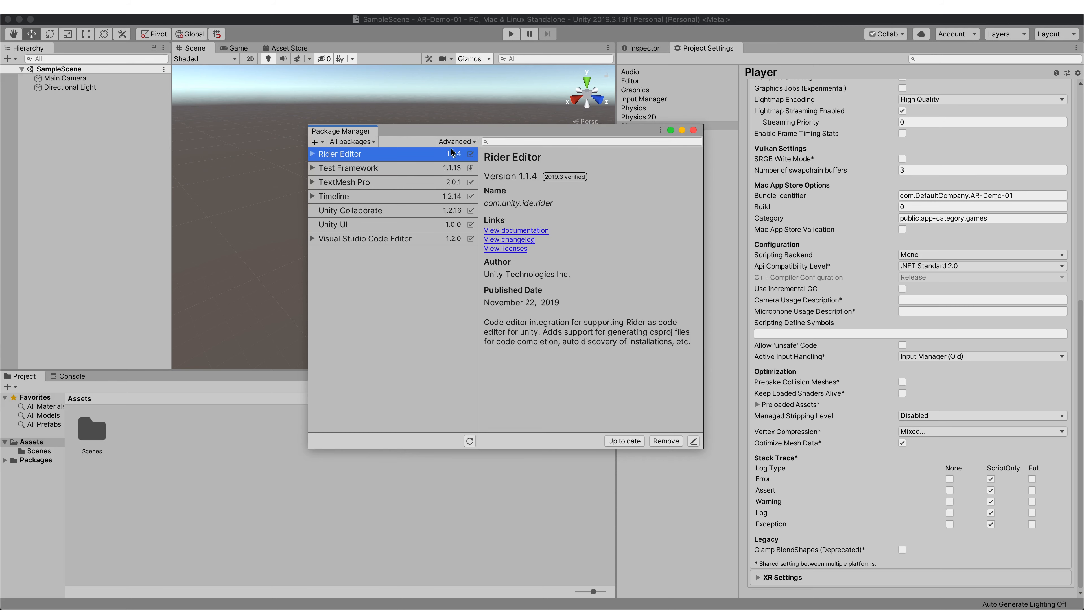
pyautogui.click(461, 127)
pyautogui.moveTo(460, 127); pyautogui.dragTo(395, 125)
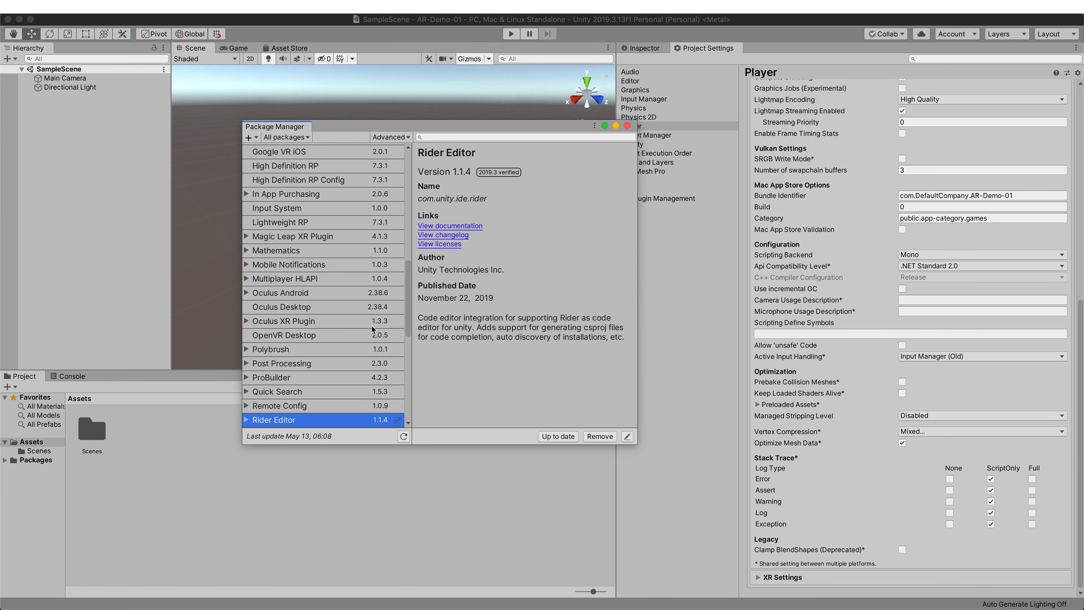
# - Find the AR Foundation 2.1.8 package in the package list and install it
pyautogui.scroll(-5, 368, 319)
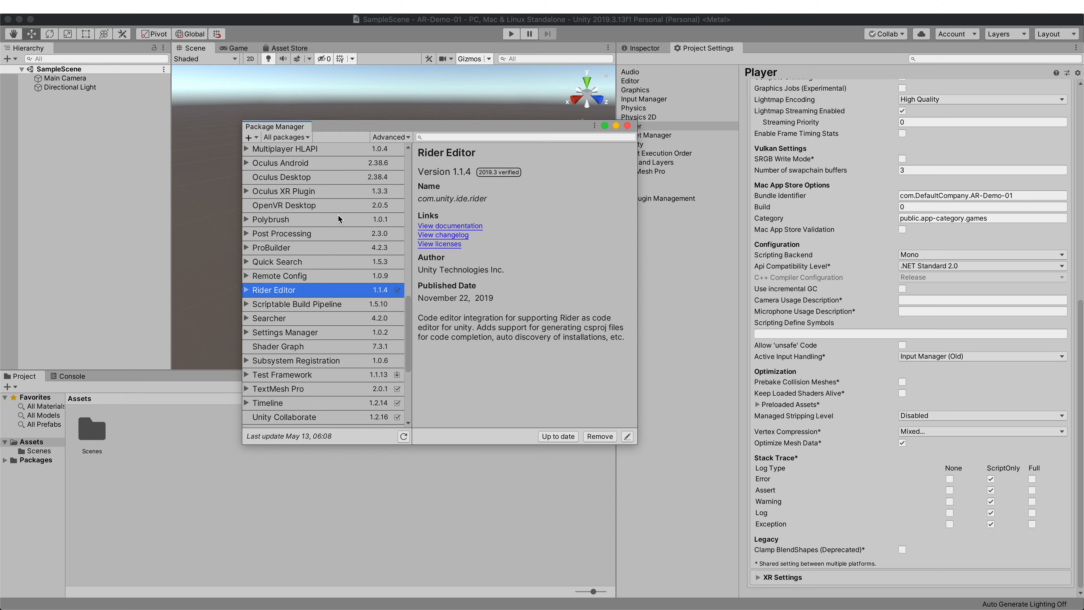
pyautogui.moveTo(409, 332); pyautogui.dragTo(410, 207)
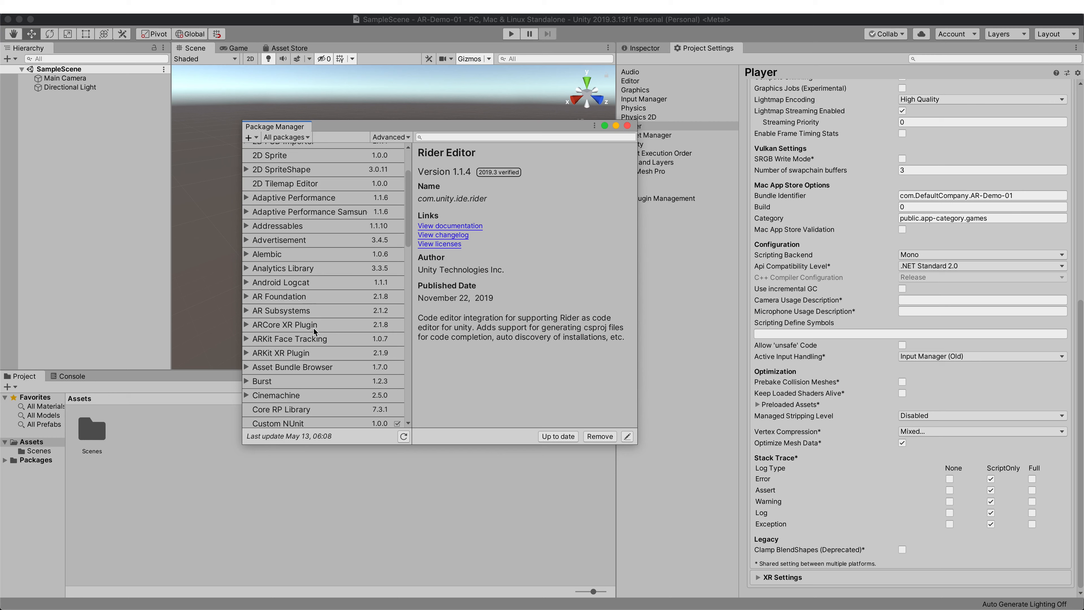
pyautogui.click(303, 298)
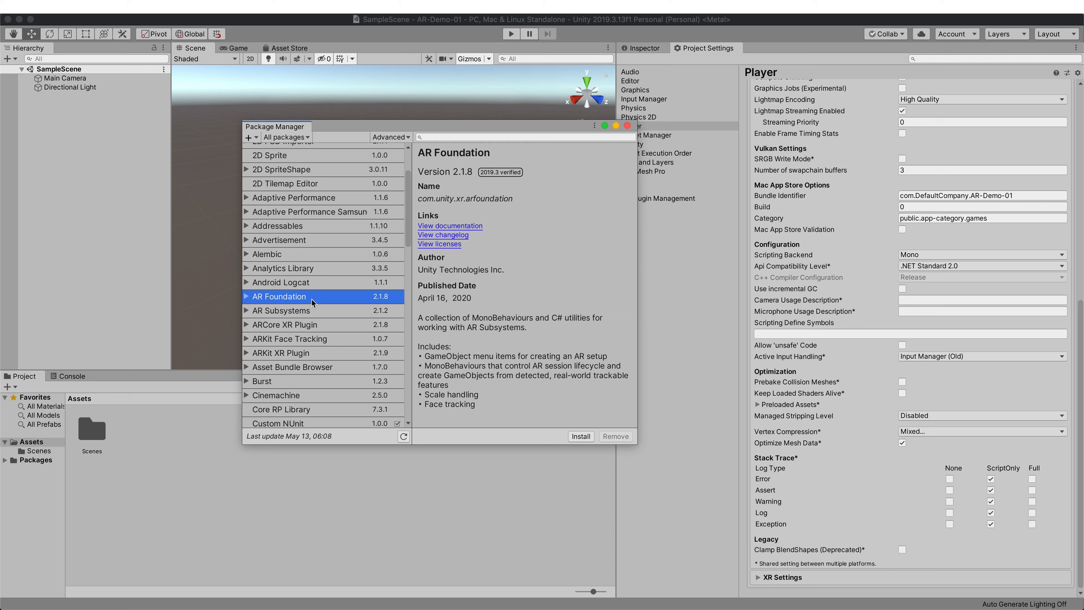
pyautogui.click(580, 436)
# - Install the ARCore XR Plugin 2.1.8 and the ARKit XR Plugin 2.1.9, and close the Package Manager
pyautogui.click(299, 326)
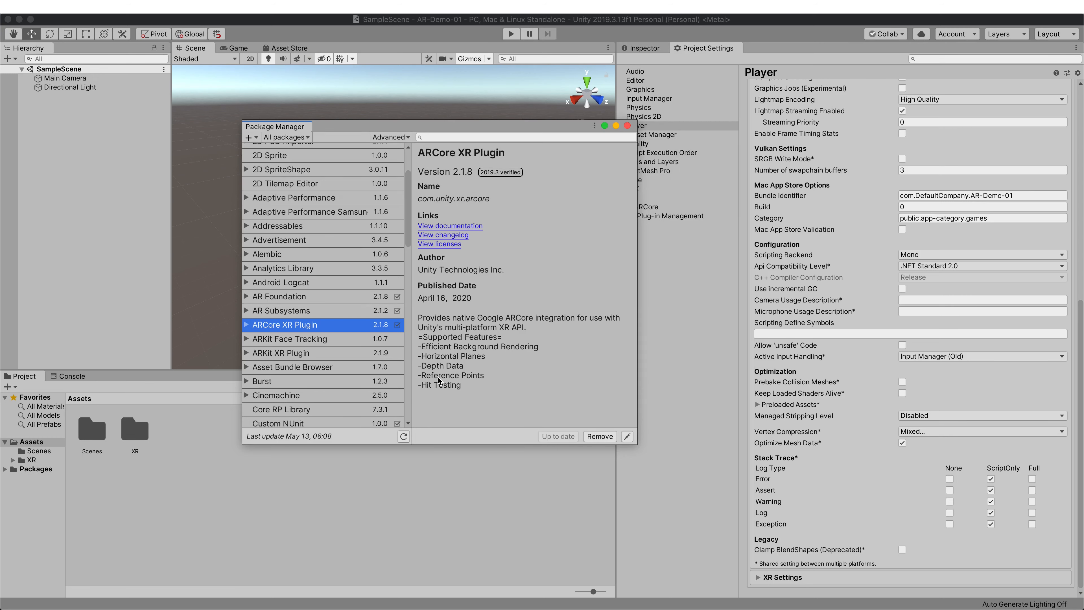
pyautogui.click(280, 354)
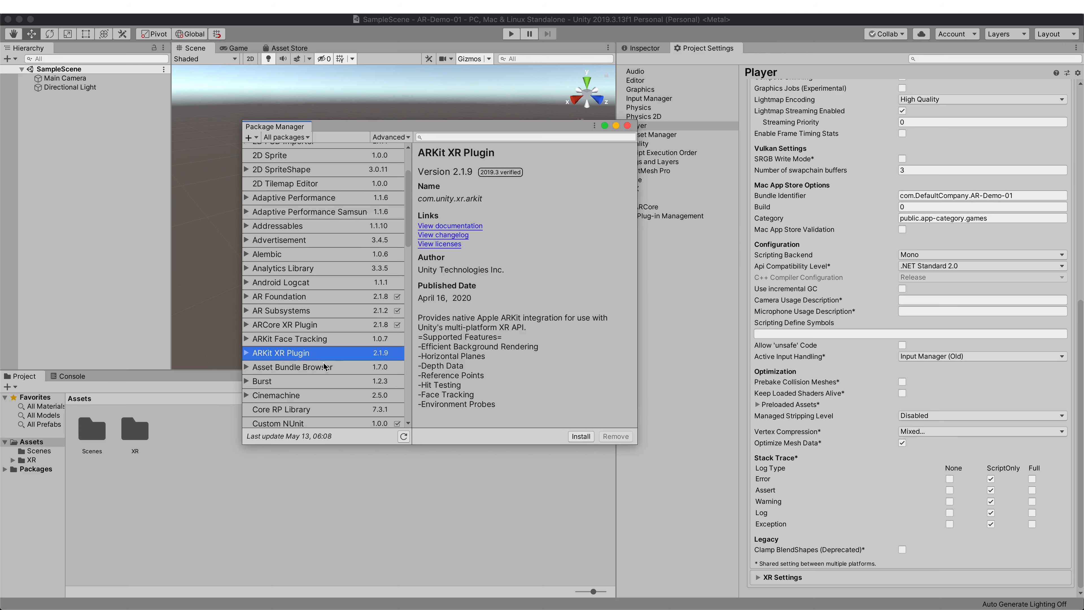
pyautogui.click(581, 436)
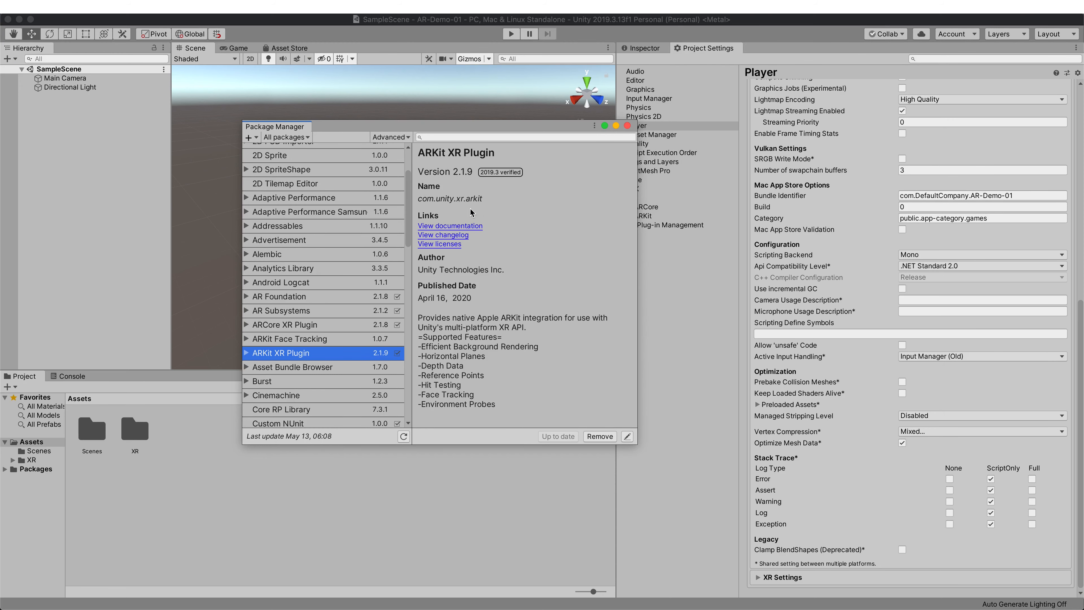
pyautogui.moveTo(393, 125); pyautogui.dragTo(400, 120)
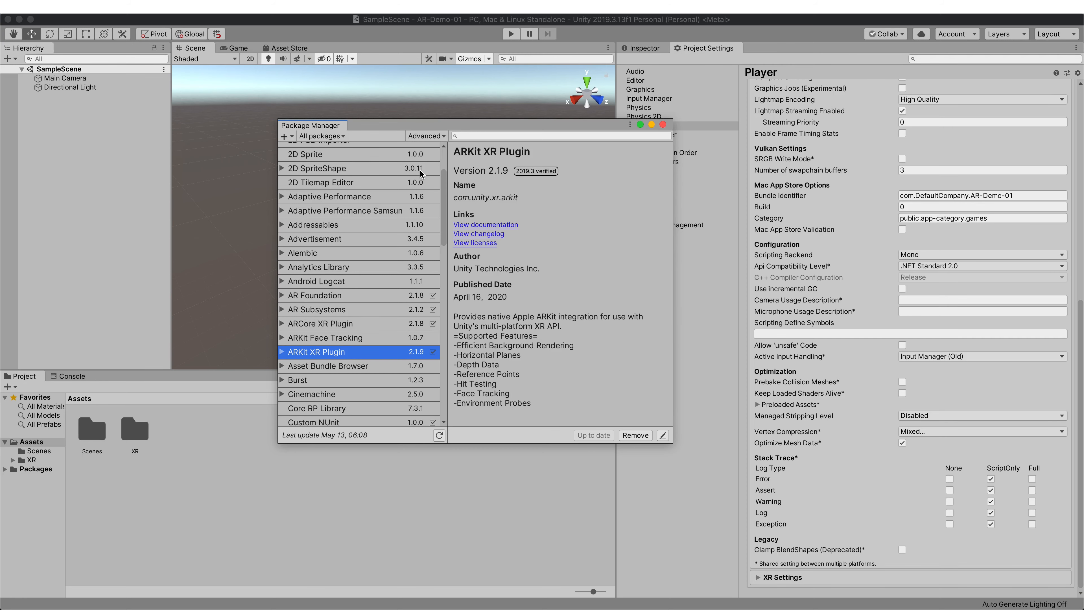
pyautogui.click(663, 125)
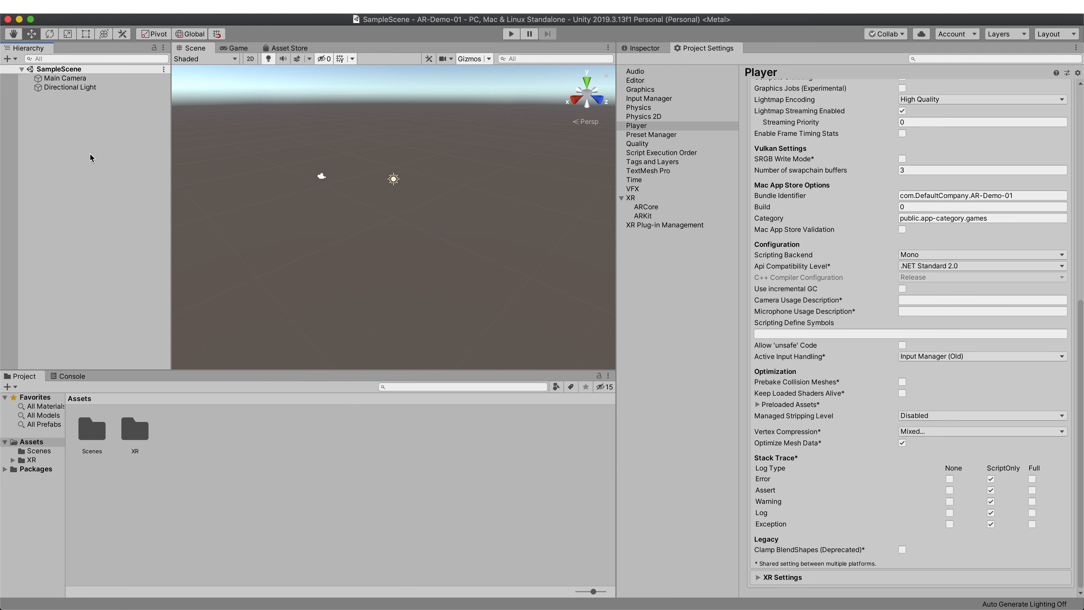
# - Check which XR objects can be created in the scene hierarchy
pyautogui.rightClick(80, 141)
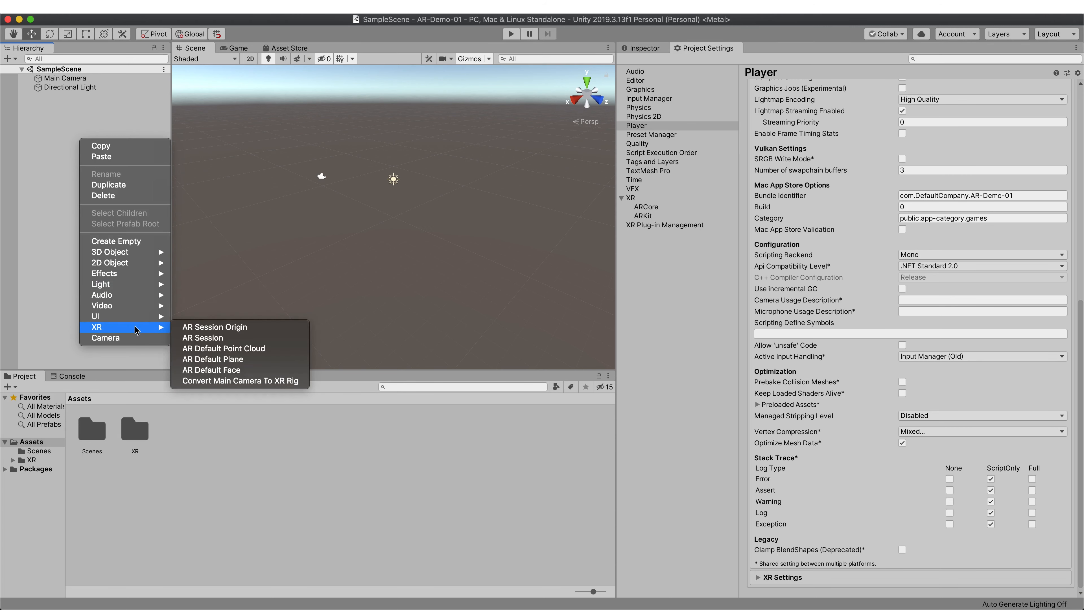
pyautogui.click(70, 205)
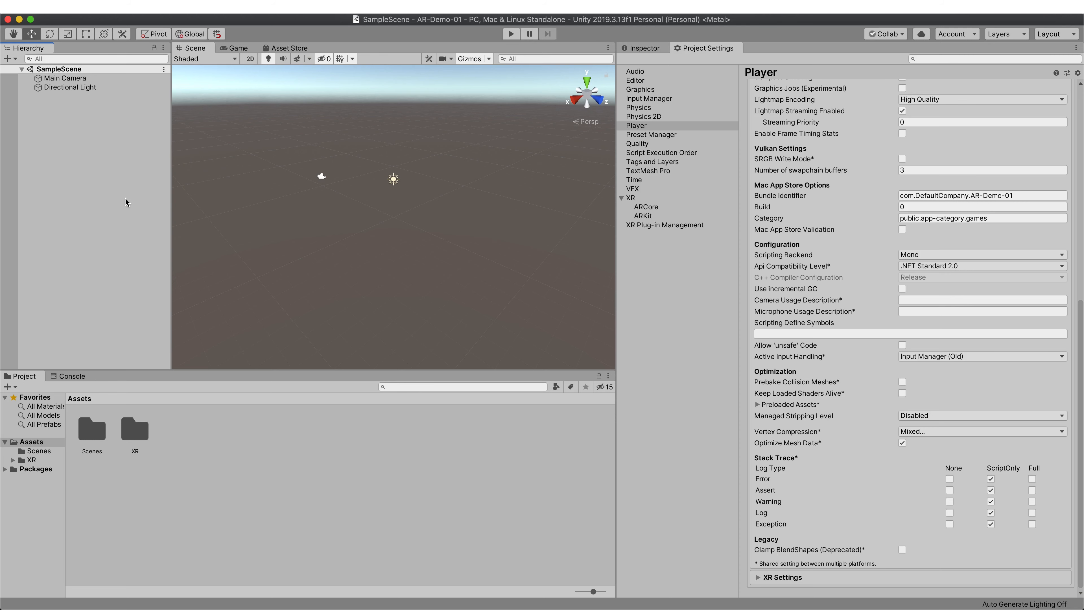
# - Switch the project's build platform to Android in the Build Settings
pyautogui.click(68, 8)
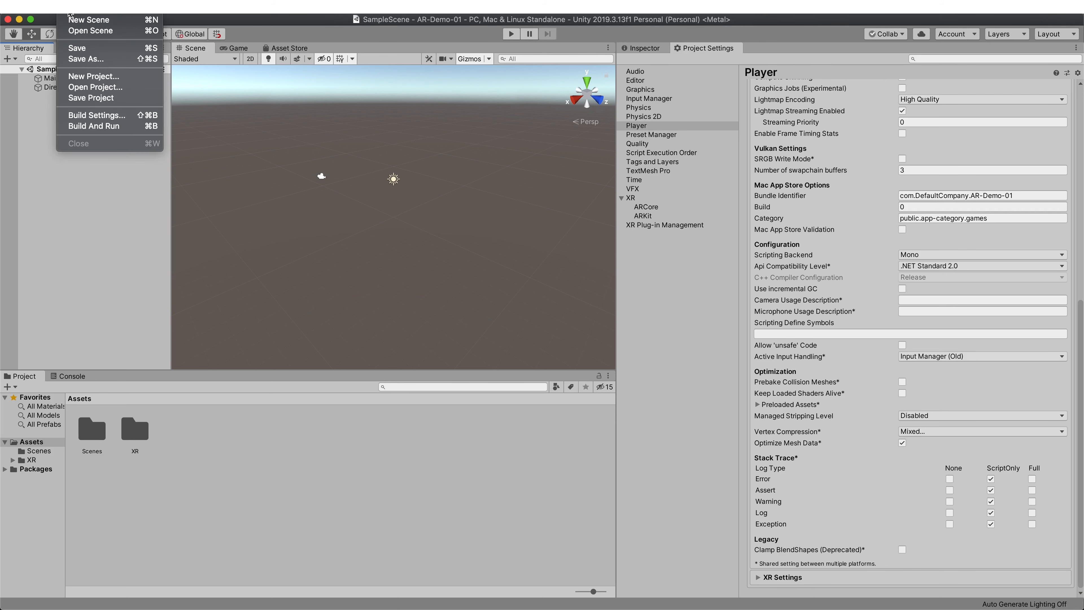
pyautogui.click(104, 120)
pyautogui.moveTo(503, 181); pyautogui.dragTo(359, 127)
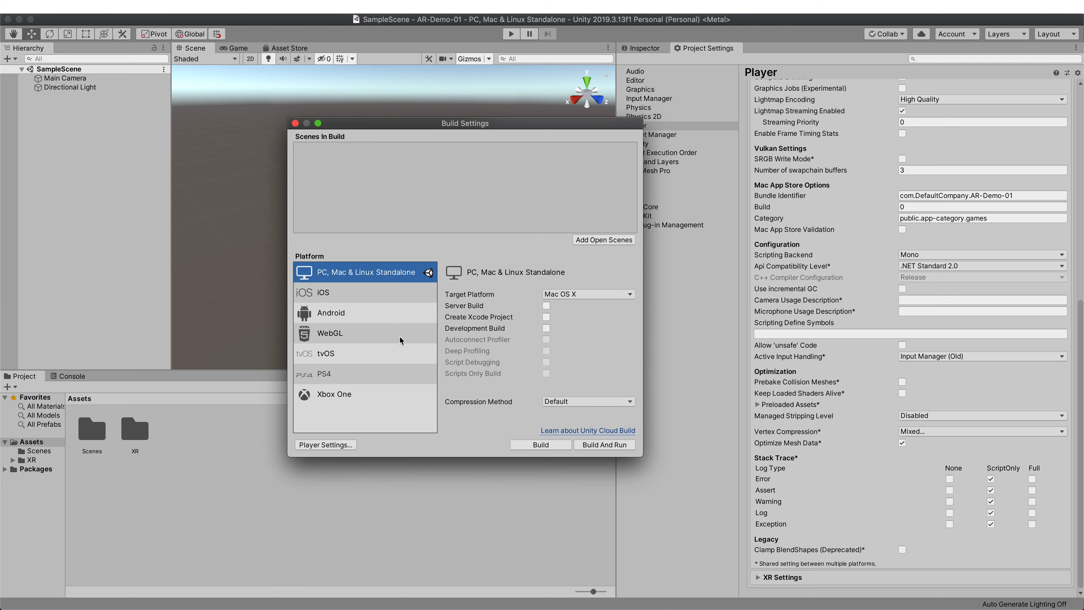
pyautogui.click(355, 316)
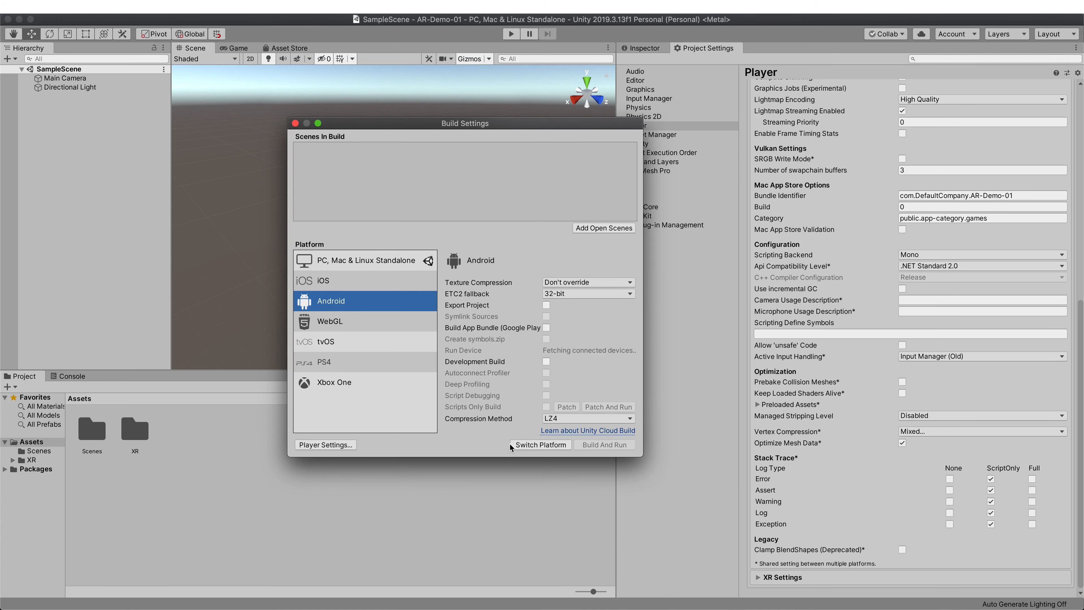
pyautogui.click(530, 445)
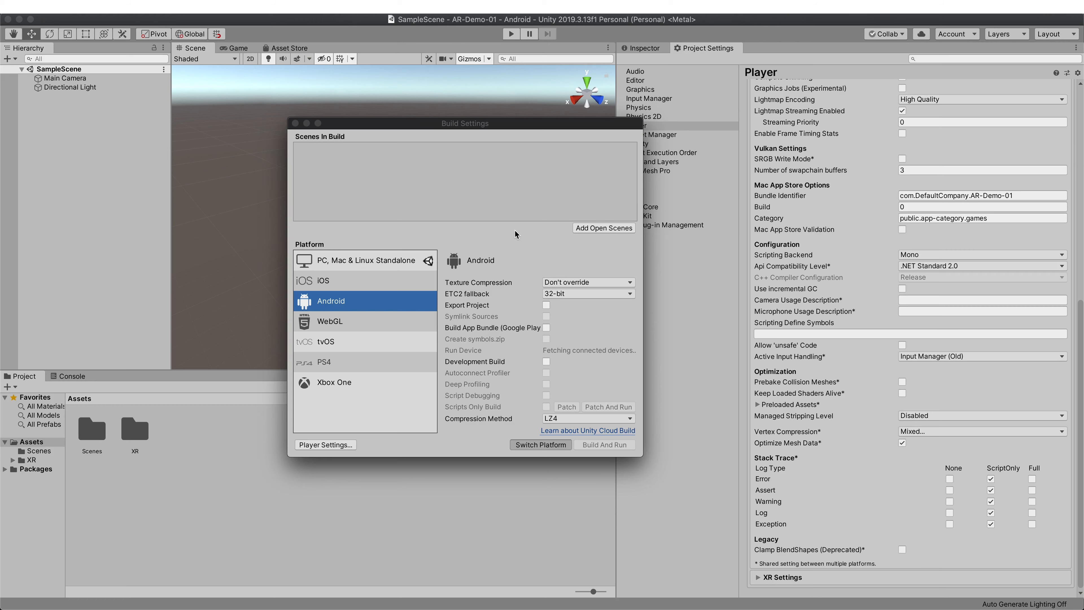
pyautogui.moveTo(500, 125); pyautogui.dragTo(353, 150)
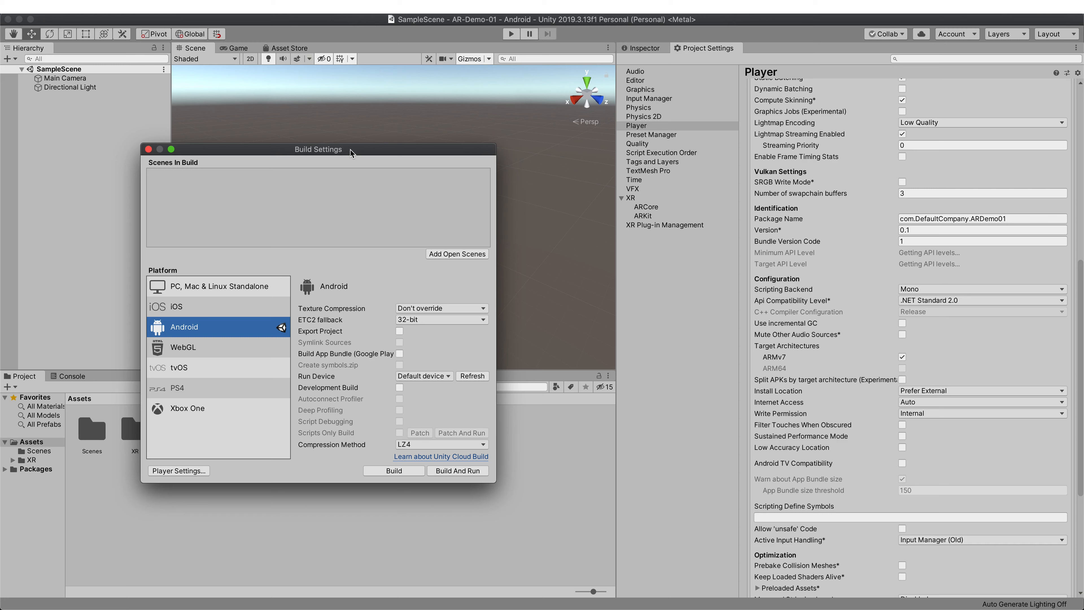
# - Dismiss the device storage alert and quit the Android file transfer application showing the phone's folders
pyautogui.click(434, 254)
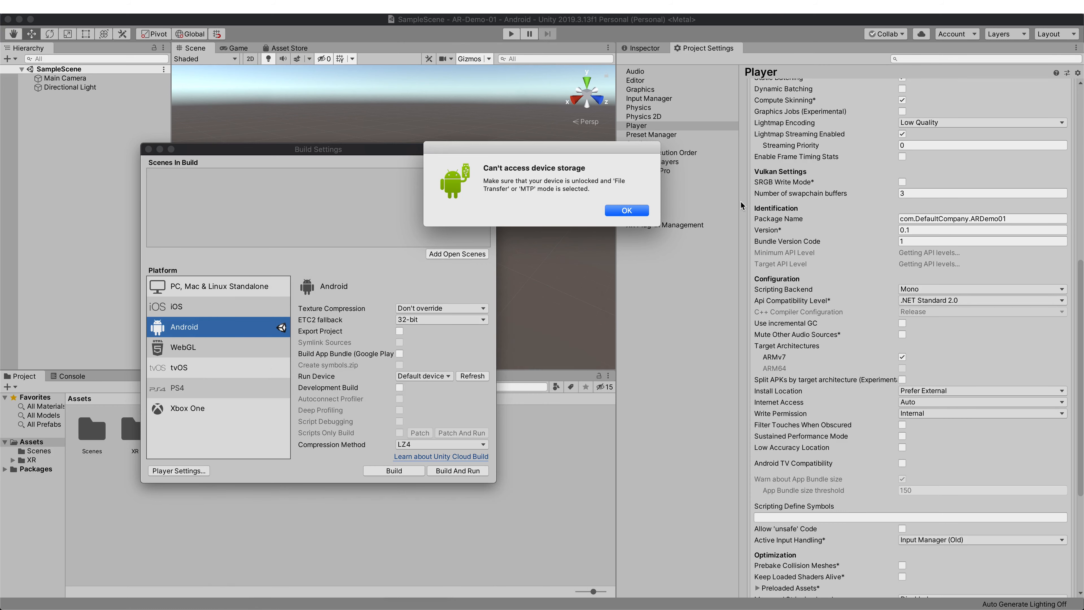
pyautogui.click(624, 210)
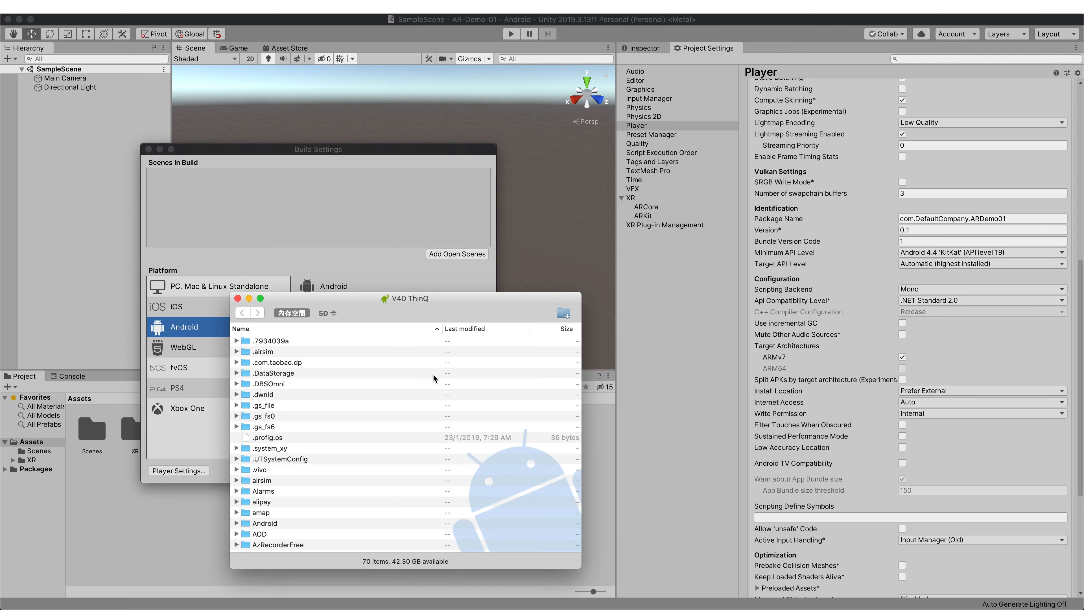
pyautogui.click(433, 374)
pyautogui.press('super+q')
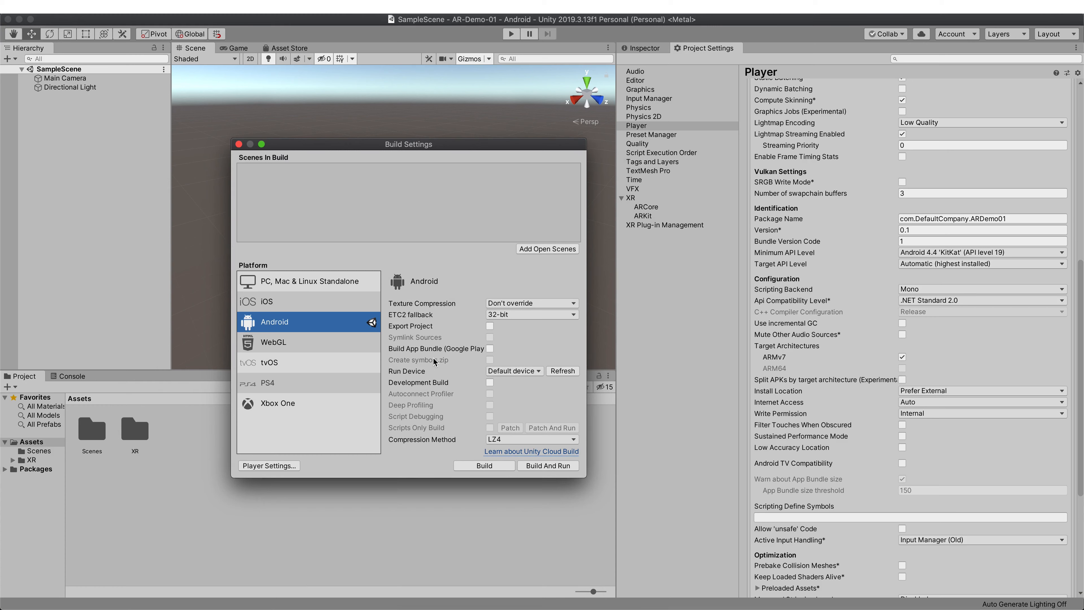
# - Refresh the Android run devices and check which ones can be chosen, keeping the default device
pyautogui.click(519, 371)
pyautogui.click(451, 365)
pyautogui.click(570, 370)
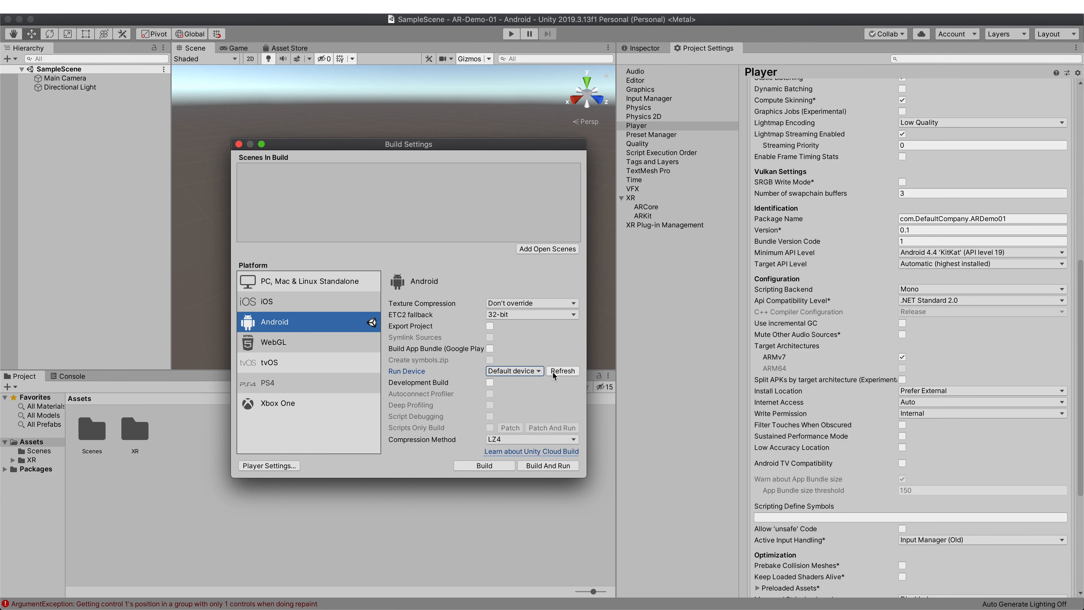
pyautogui.click(534, 371)
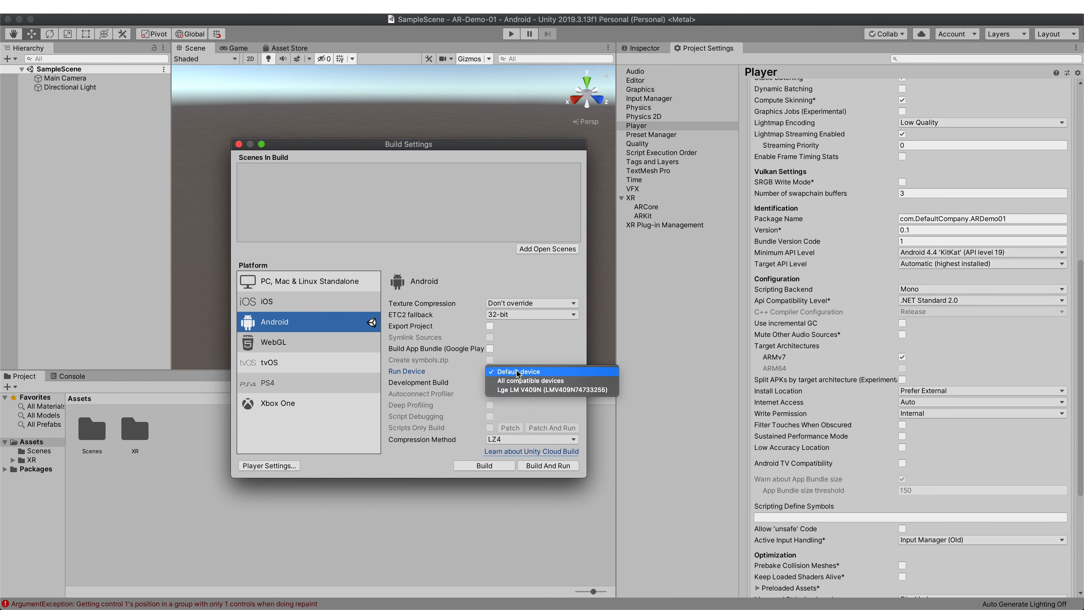
pyautogui.click(503, 348)
# - Open the Player settings from the Build Settings and set the company name to Hooray Interactive
pyautogui.moveTo(375, 143); pyautogui.dragTo(253, 120)
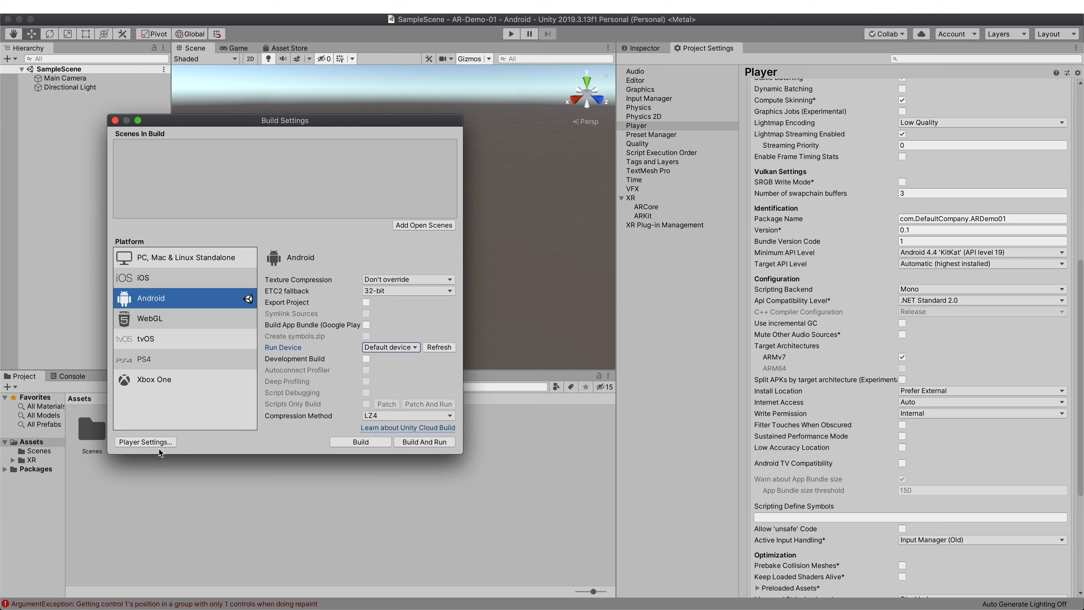
pyautogui.click(145, 442)
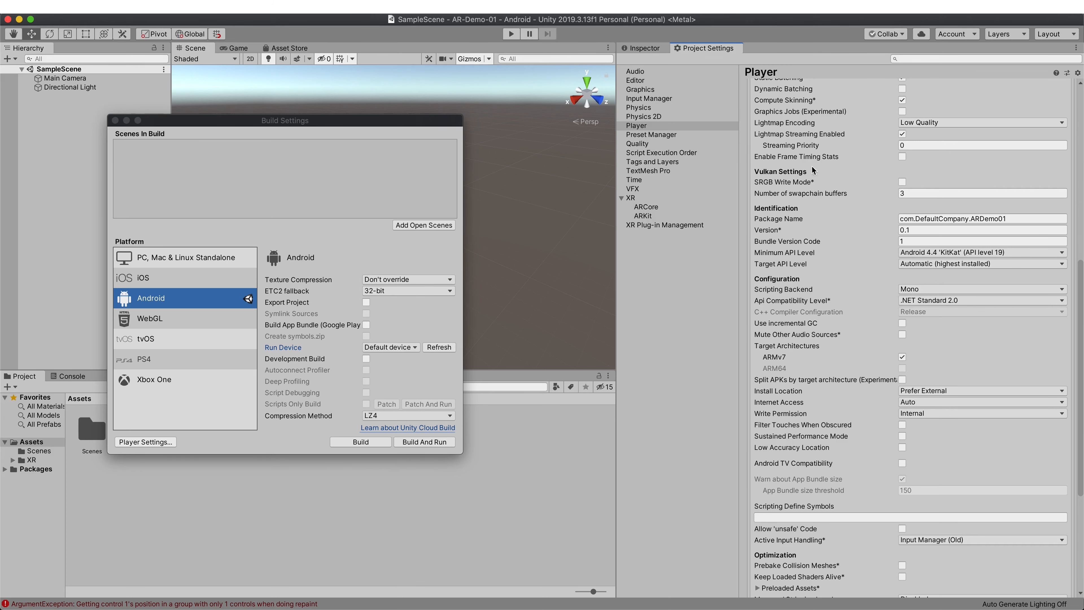
pyautogui.scroll(10, 875, 318)
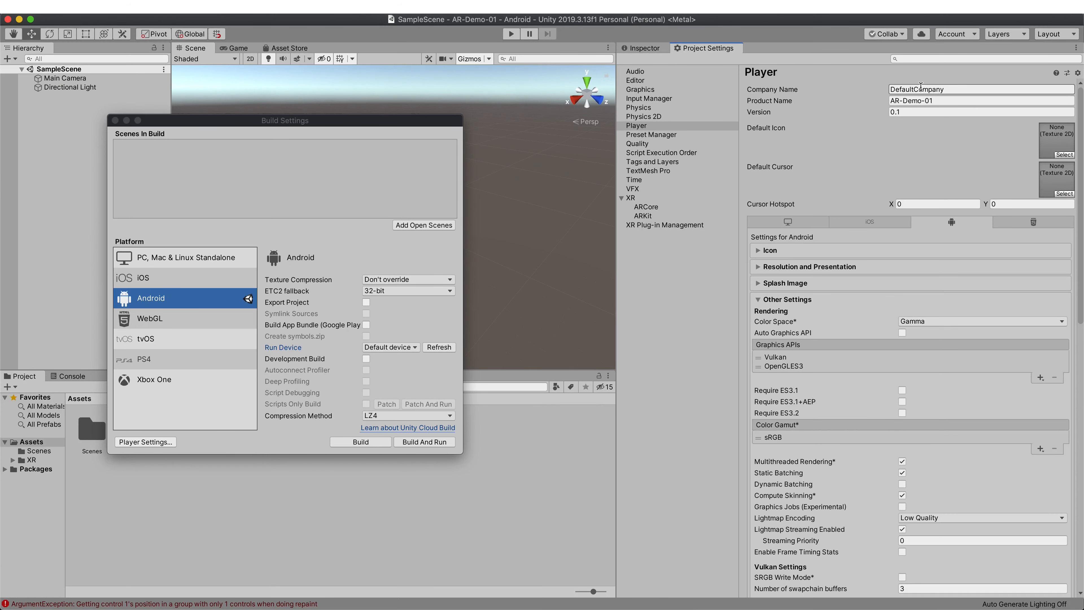
pyautogui.click(920, 88)
pyautogui.write('H')
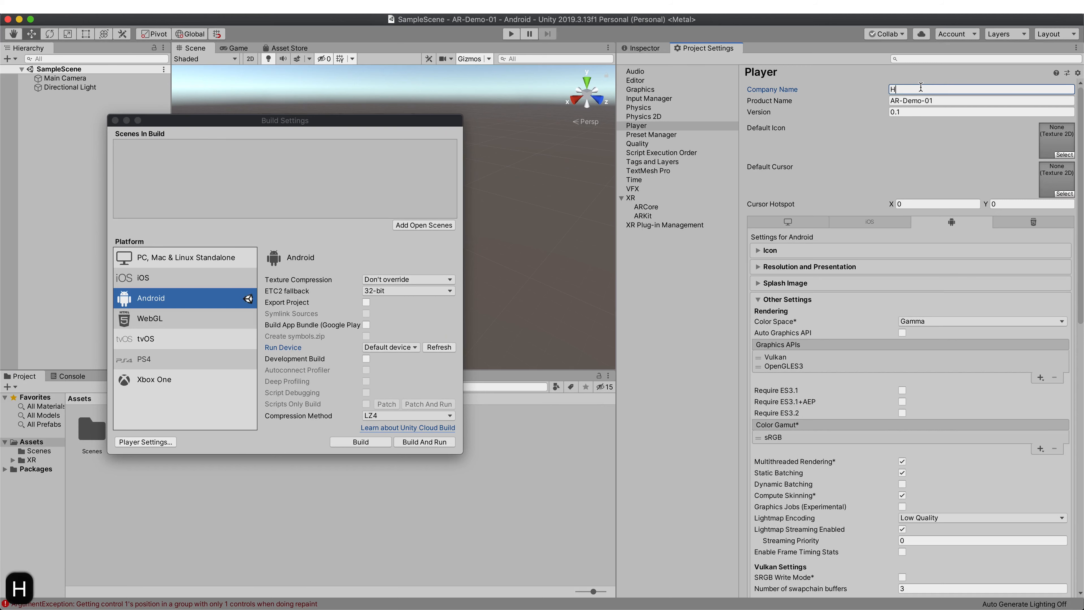
pyautogui.write('ooray Inter')
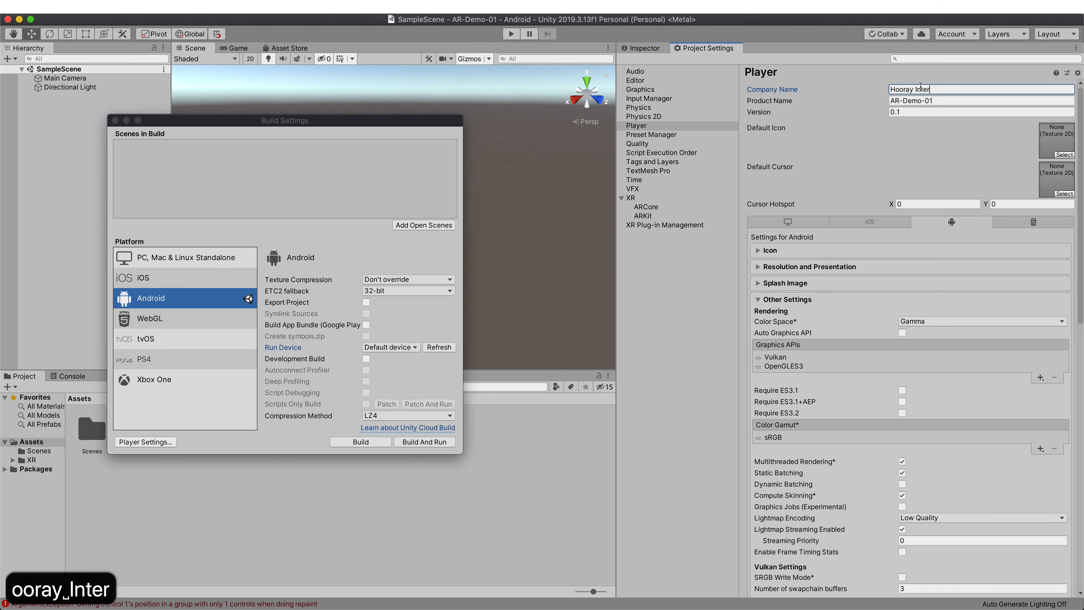
pyautogui.write('active')
# - Set the product name to AR Demo01 in the Player settings
pyautogui.click(947, 101)
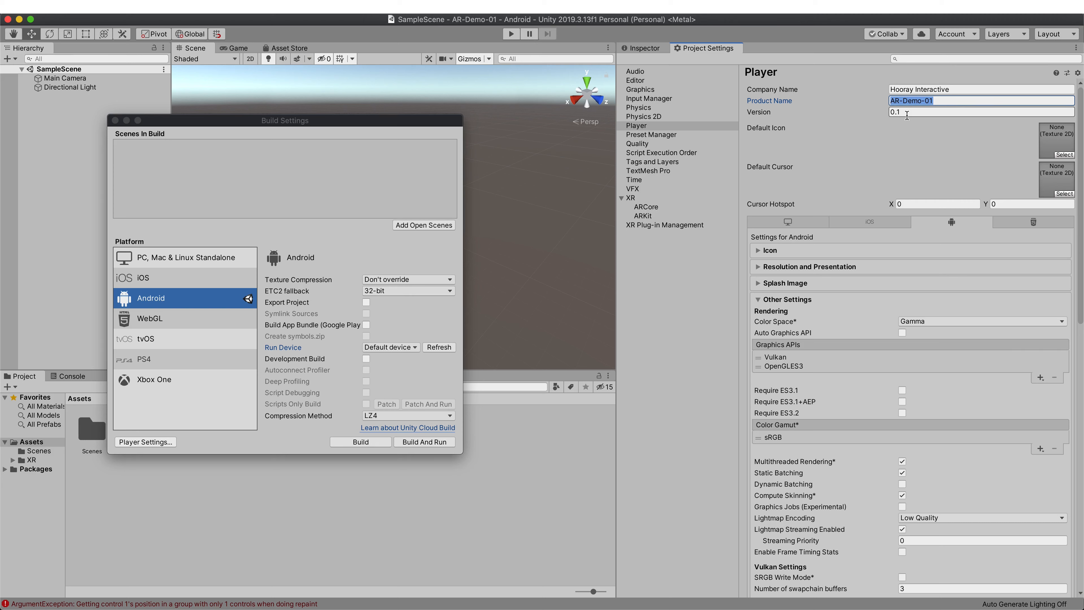
pyautogui.write('AR Demo')
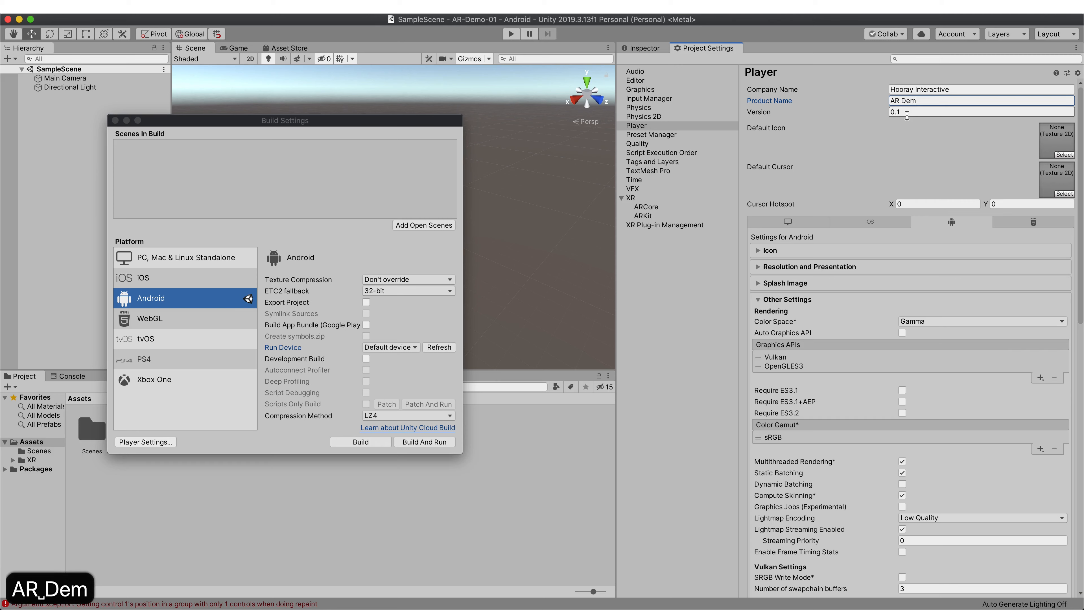
pyautogui.write('01')
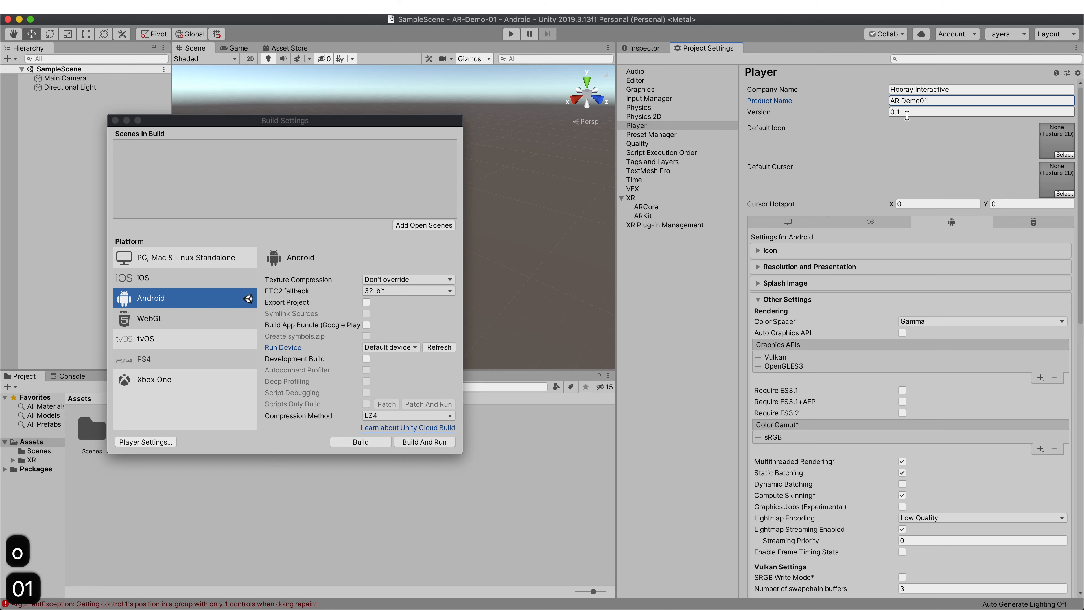
pyautogui.click(907, 112)
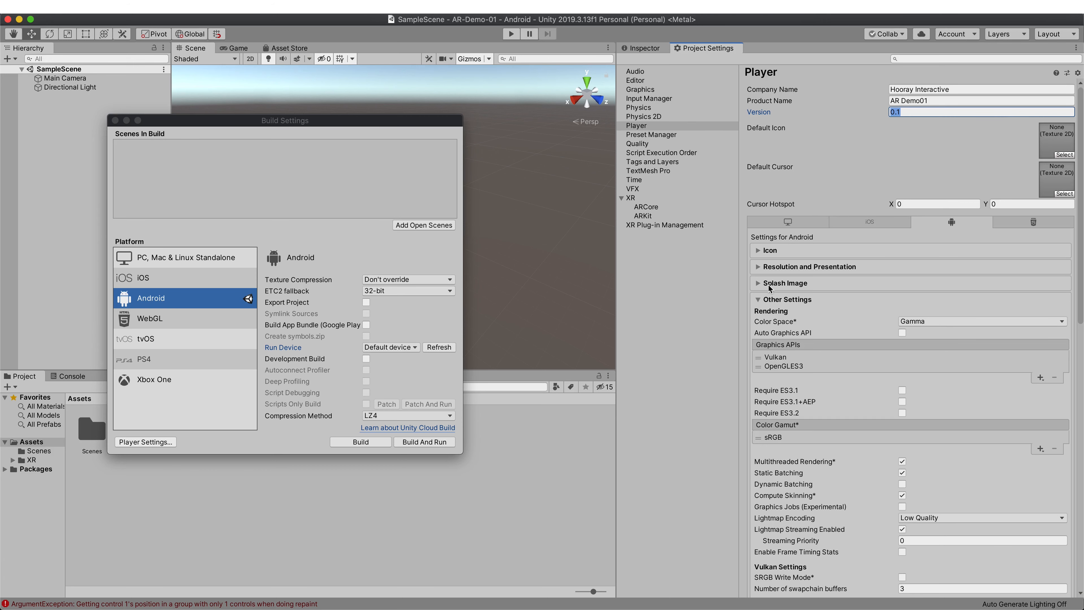
# - Disable Multithreaded Rendering in the Android rendering settings
pyautogui.click(762, 300)
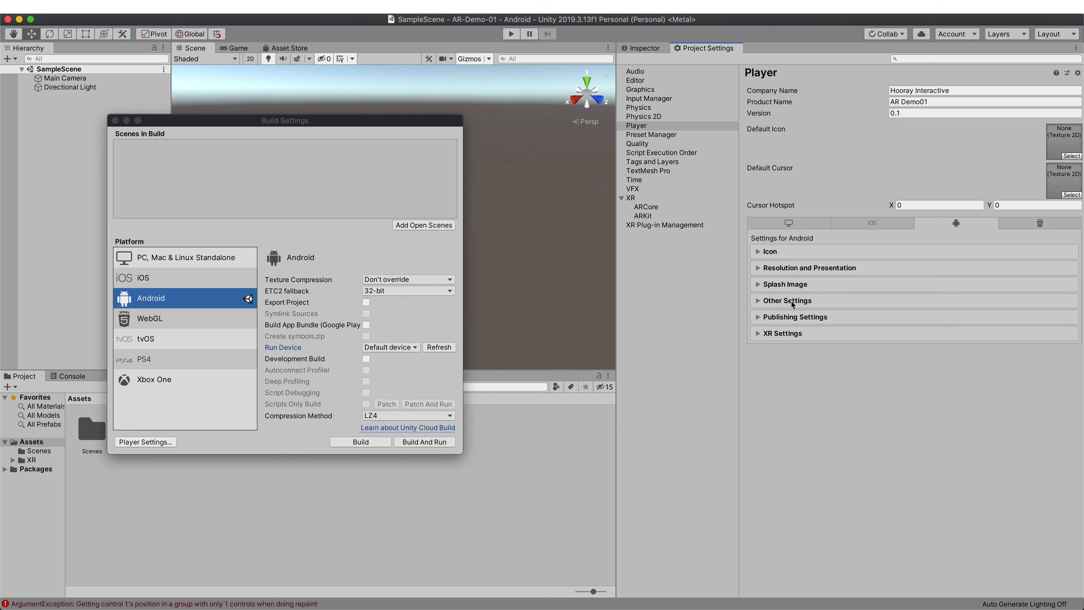
pyautogui.click(758, 300)
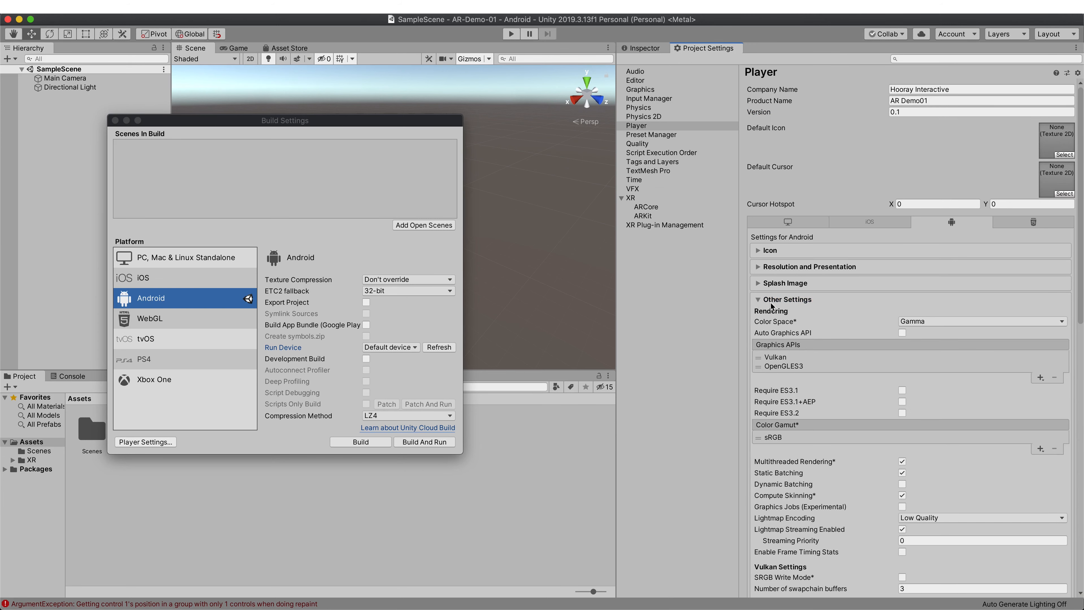
pyautogui.scroll(-6, 826, 322)
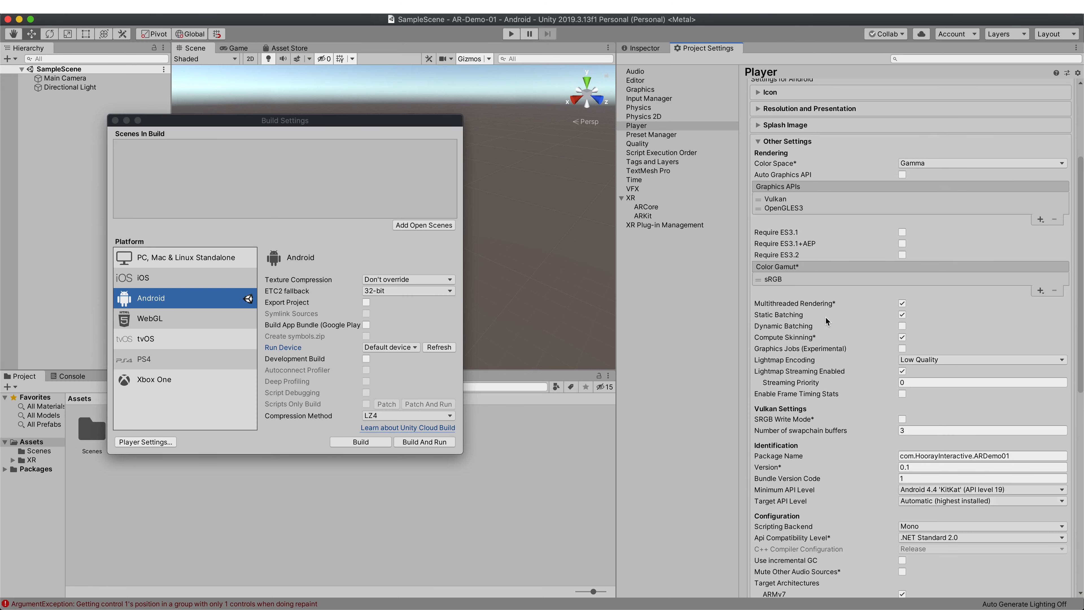
pyautogui.scroll(1, 824, 301)
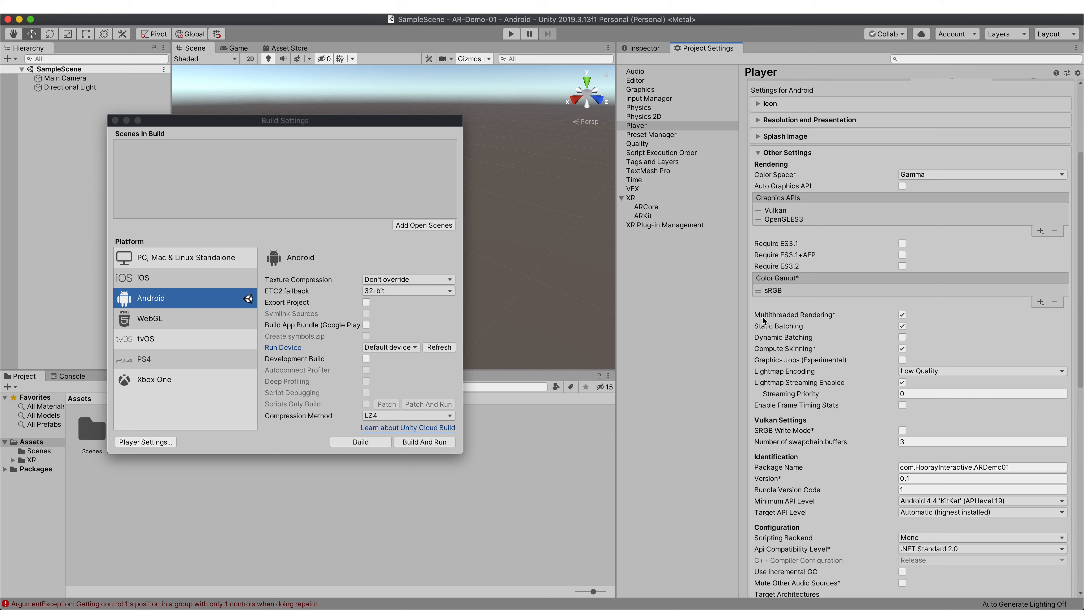
pyautogui.click(903, 316)
# - Set the Android package name to io.hoorayinteractive.ar.demo01 in the Identification settings
pyautogui.scroll(-5, 875, 403)
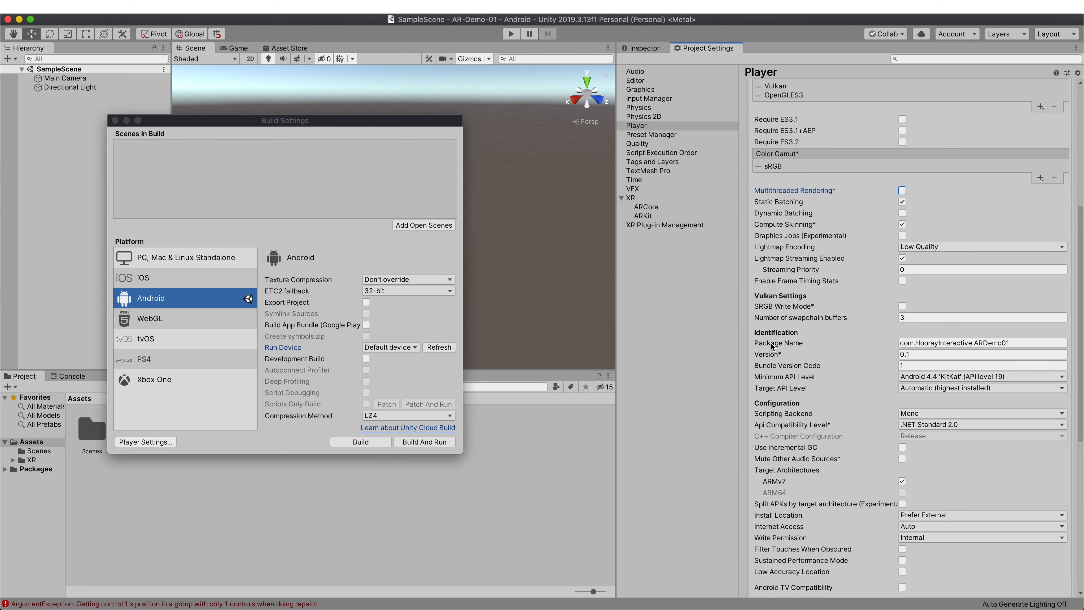
pyautogui.click(963, 346)
pyautogui.moveTo(1015, 343); pyautogui.dragTo(894, 343)
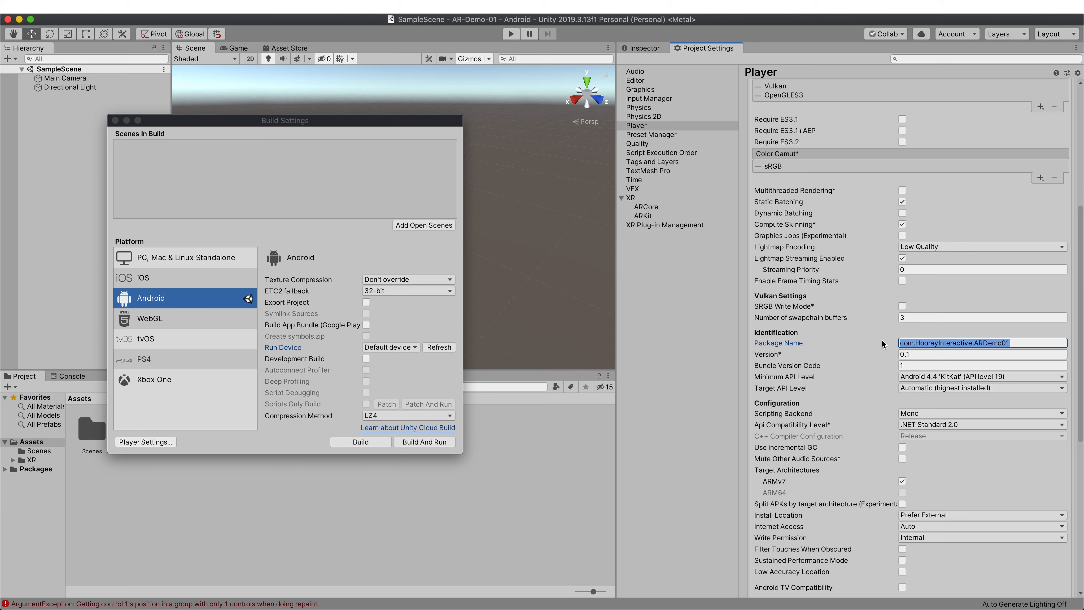
pyautogui.write('io')
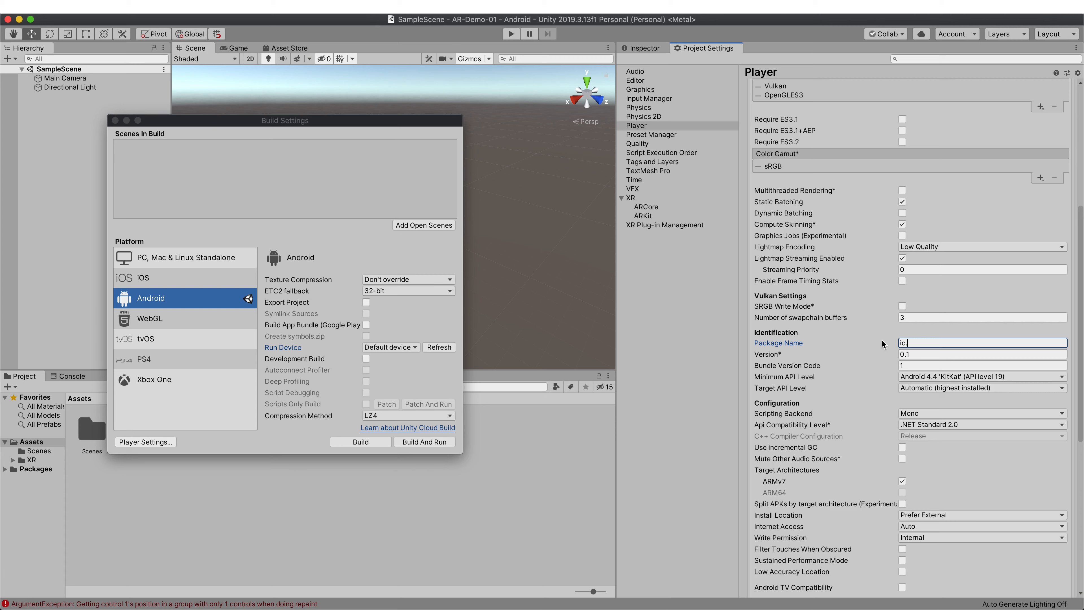
pyautogui.write('.hoora')
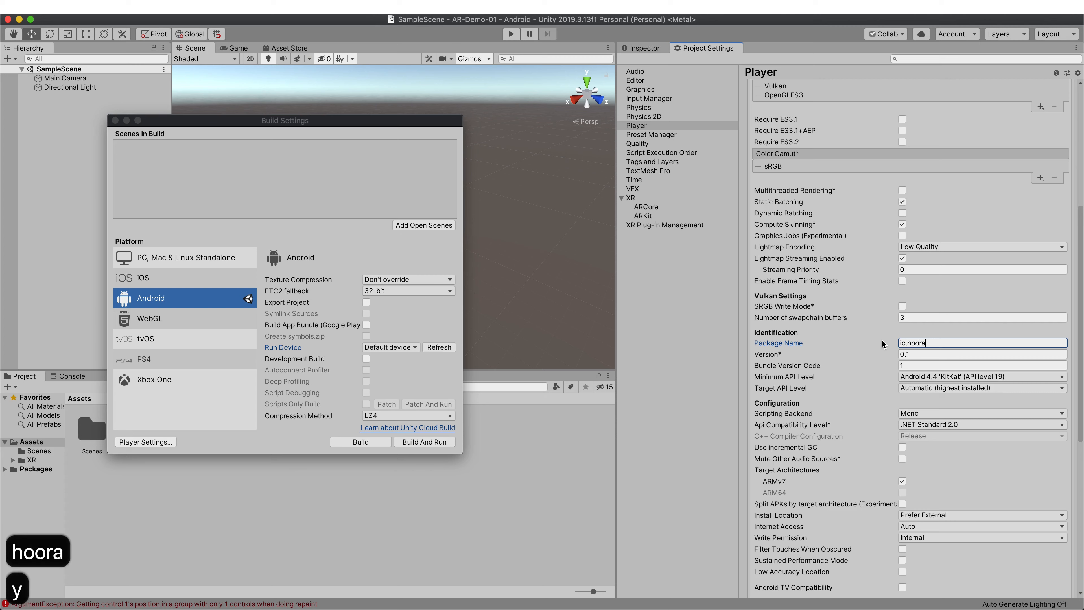
pyautogui.write('yinteractive.')
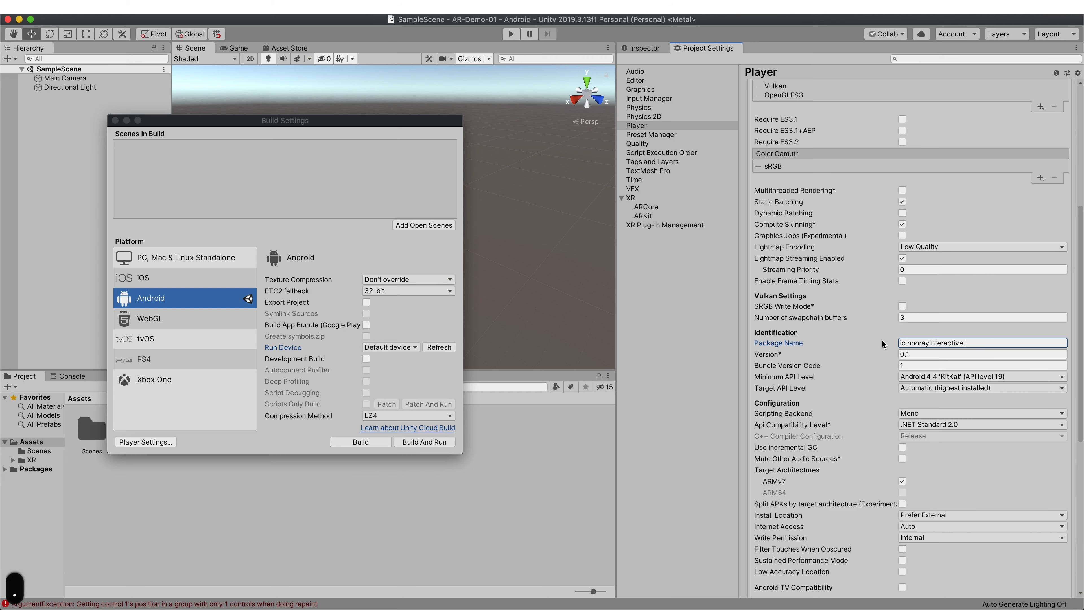
pyautogui.write('ar.demo')
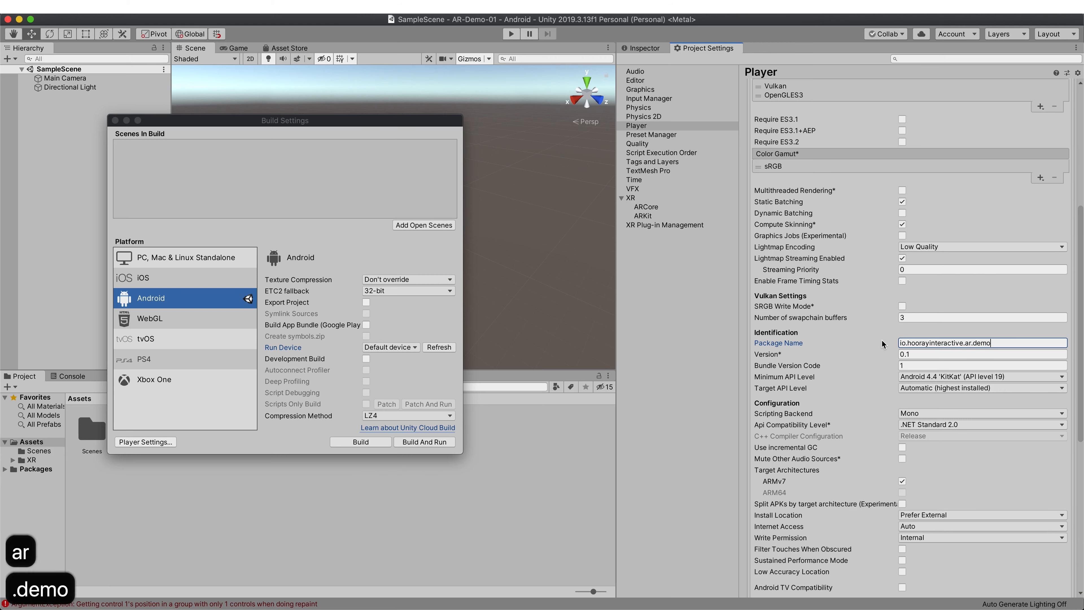
pyautogui.write('01')
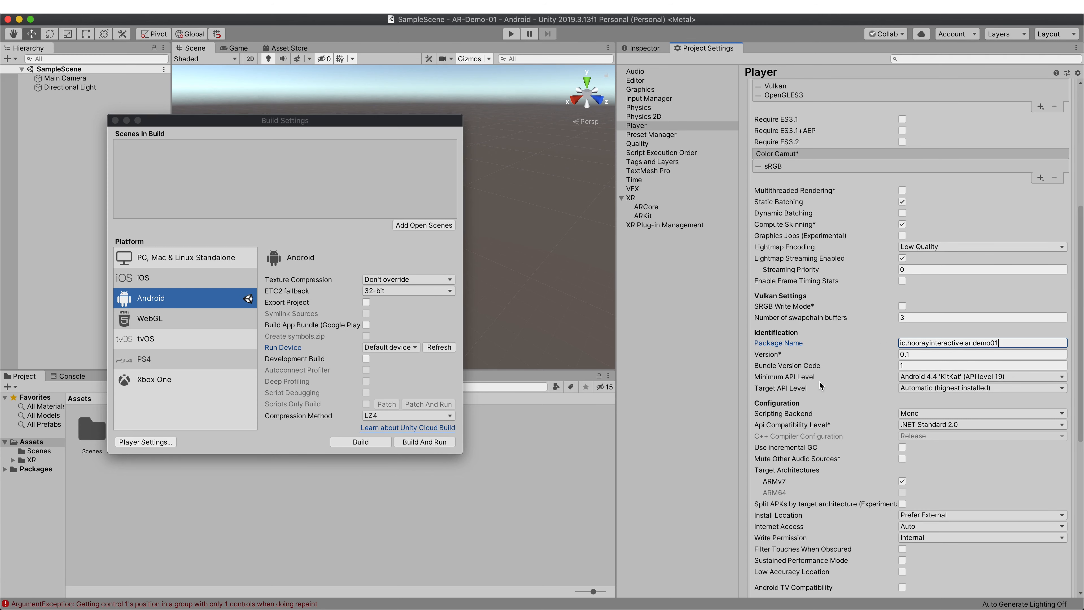
# - Set the minimum API level to Android 7.0 'Nougat' (API level 24) and review the other available levels
pyautogui.click(918, 377)
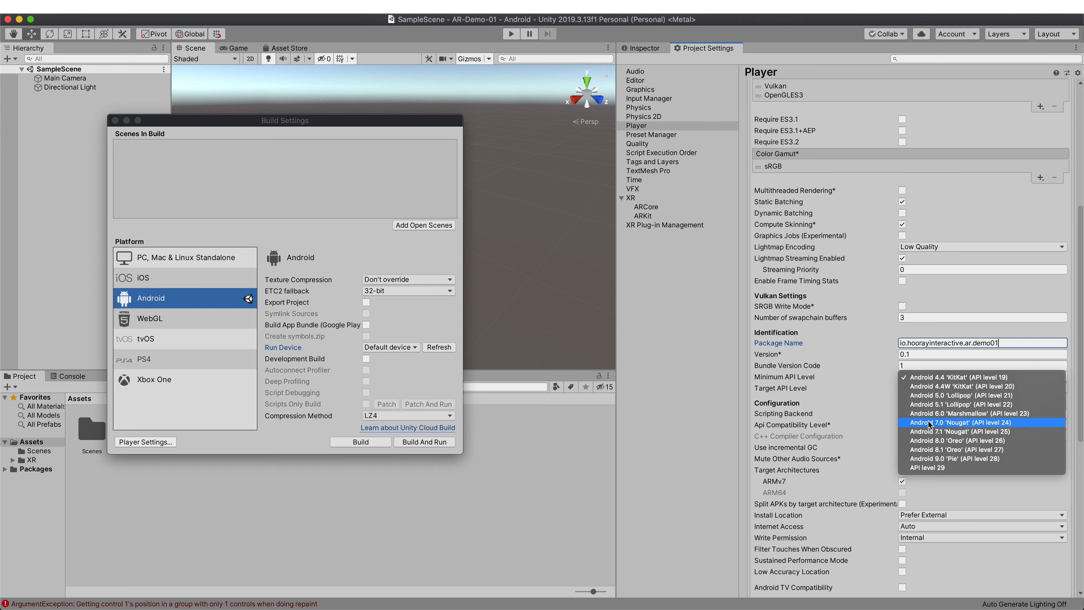
pyautogui.click(965, 423)
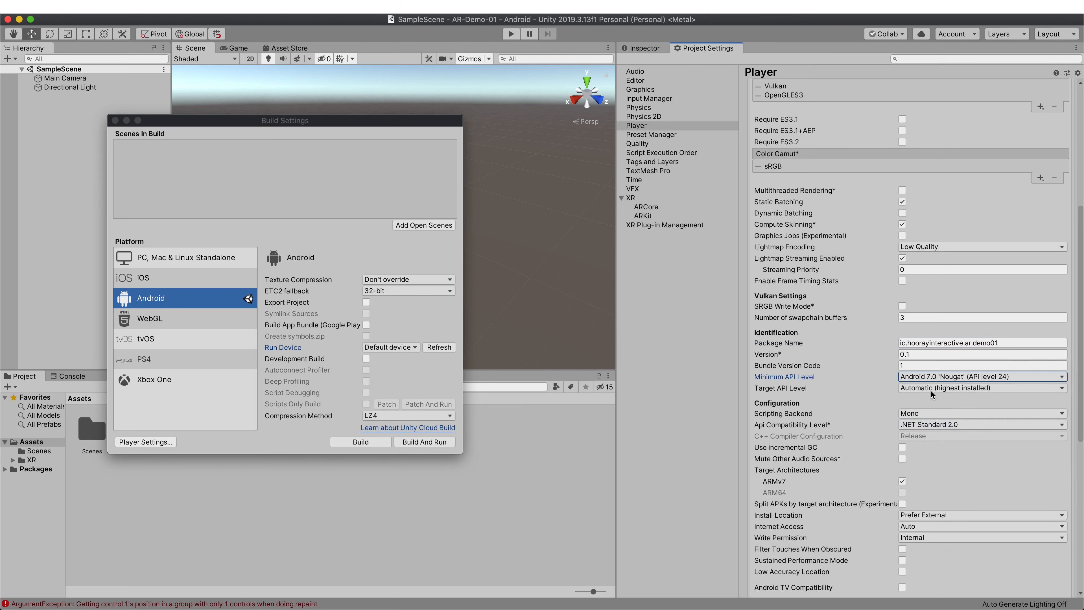
pyautogui.click(928, 378)
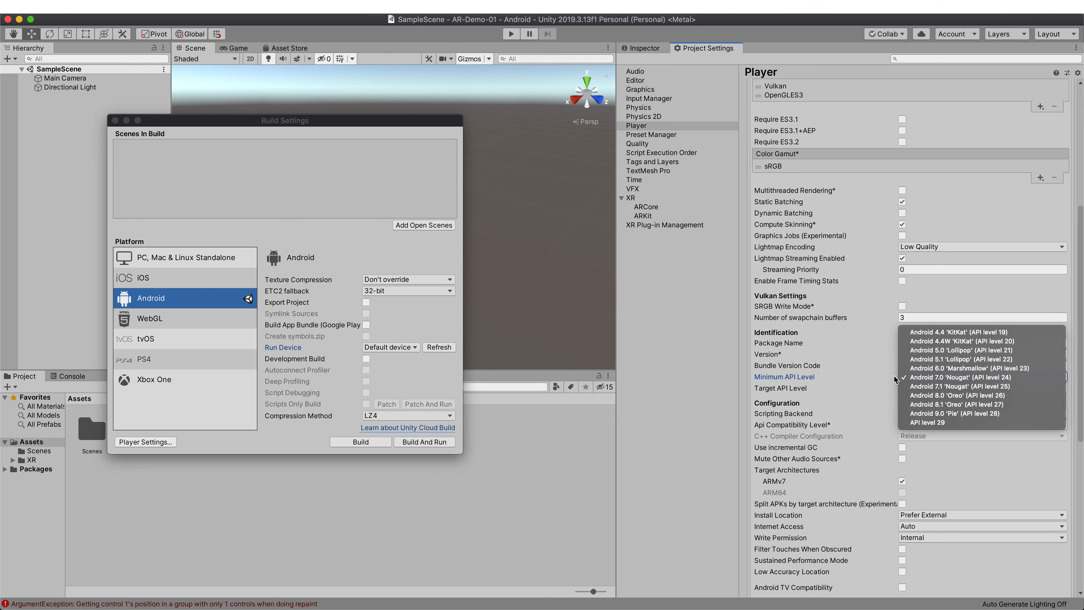
pyautogui.click(929, 377)
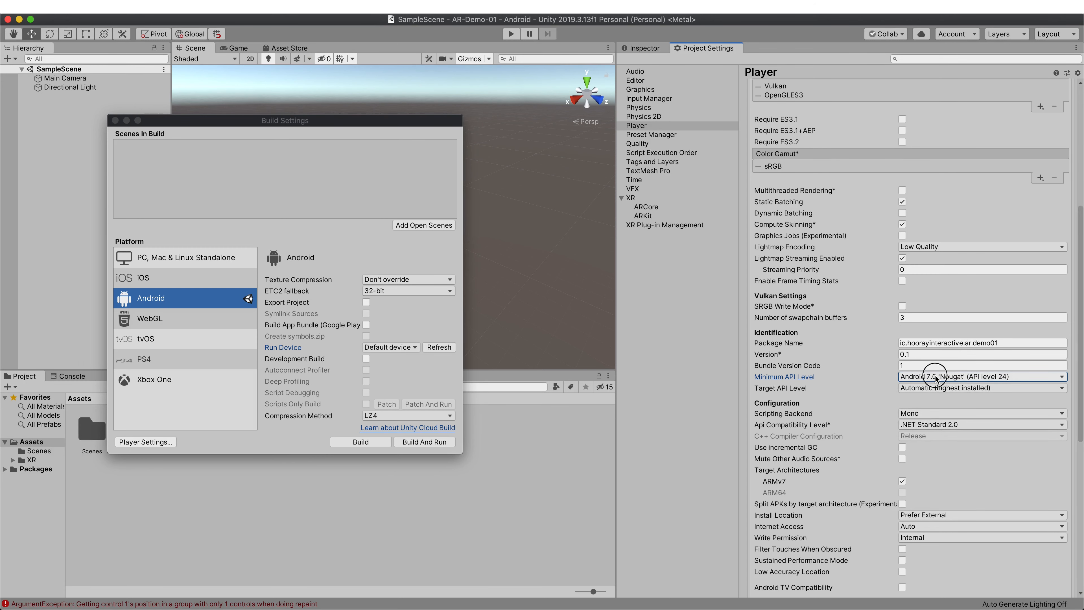
pyautogui.click(933, 376)
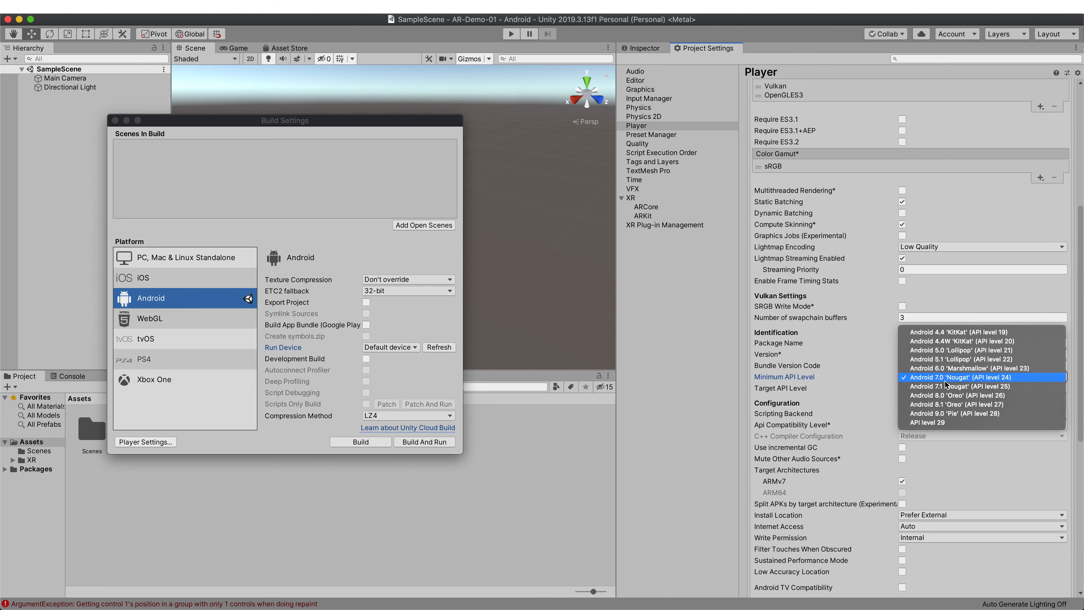
# - Look over the remaining Android Player settings and close the Build Settings window
pyautogui.click(854, 374)
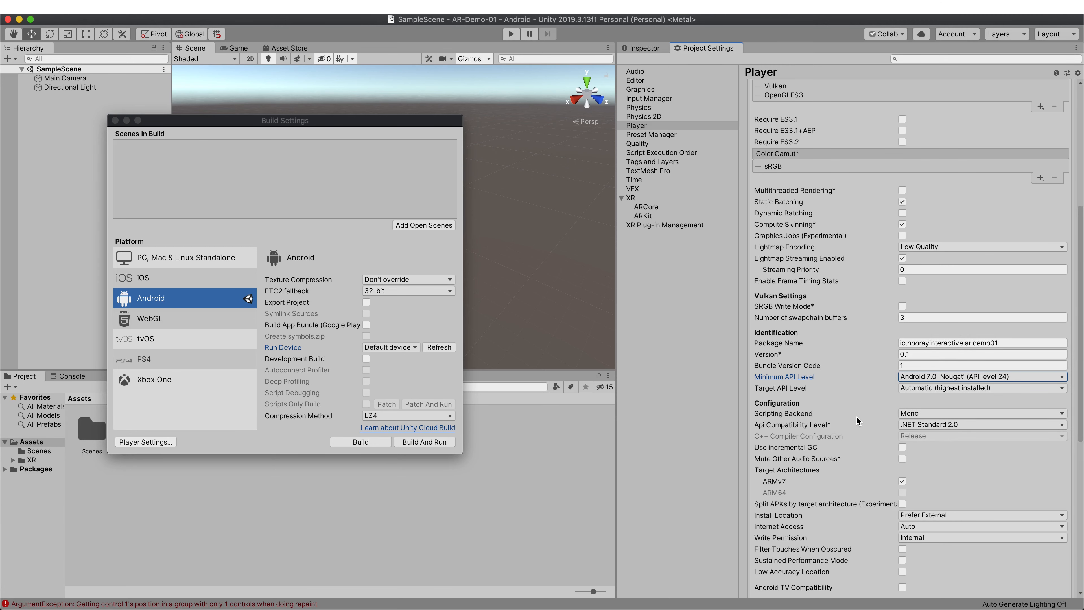
pyautogui.scroll(-2, 857, 417)
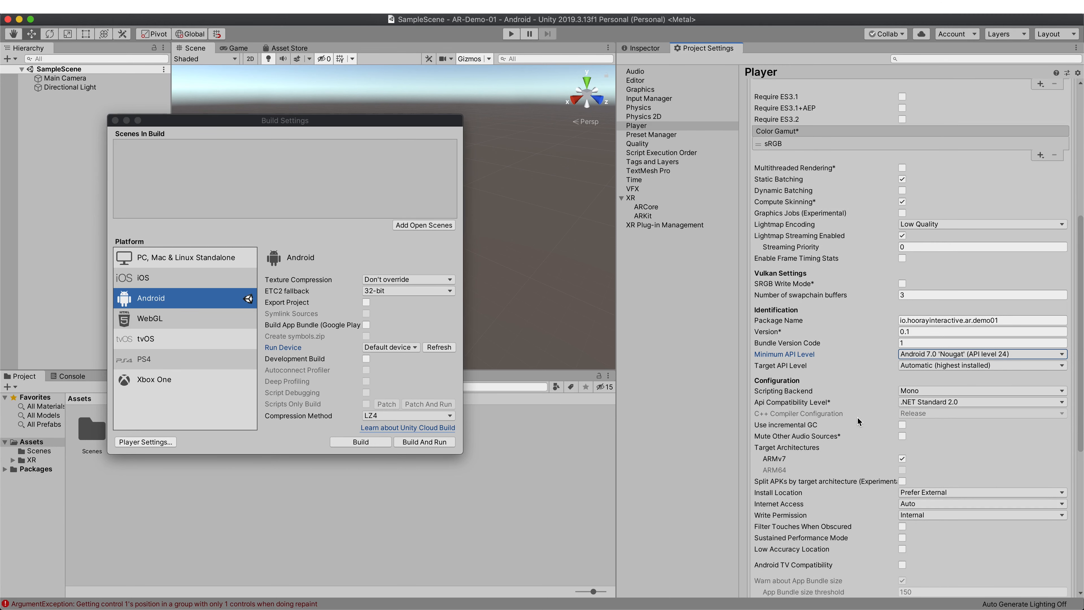
pyautogui.scroll(-15, 857, 417)
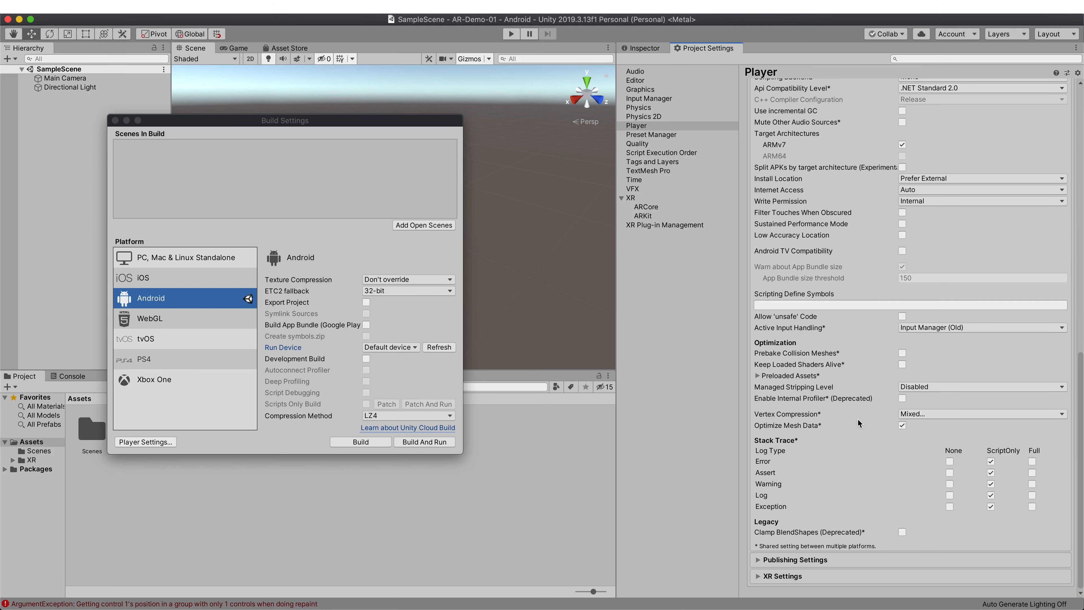
pyautogui.scroll(20, 860, 401)
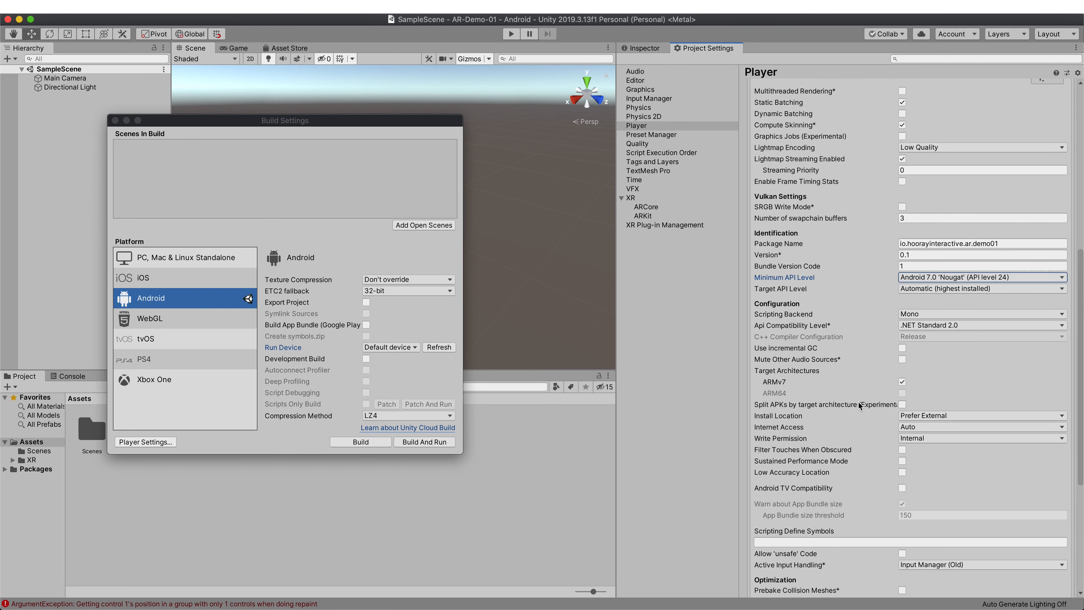
pyautogui.scroll(8, 859, 405)
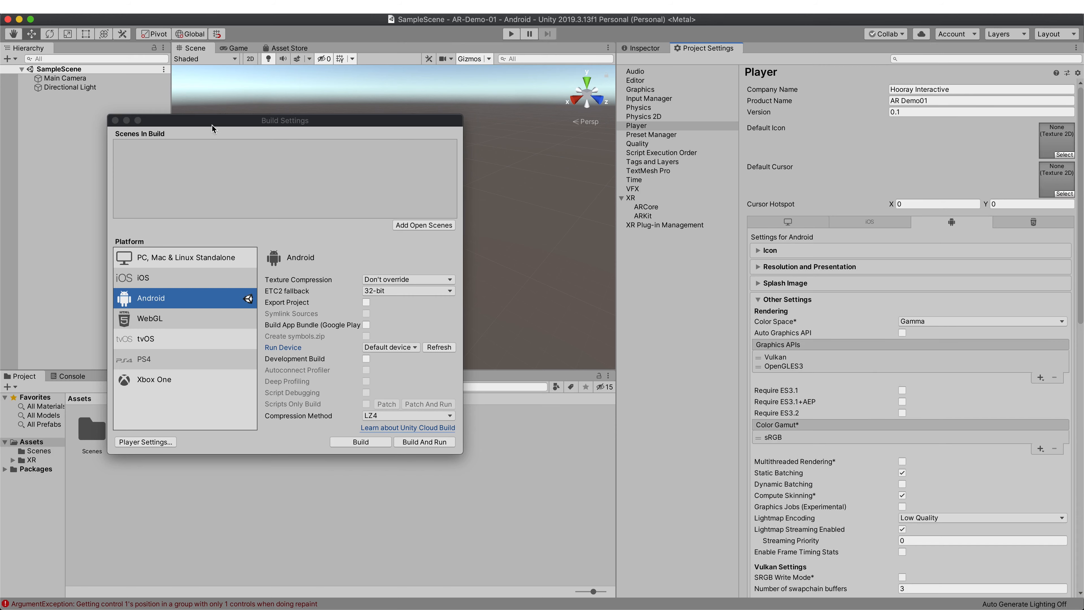
pyautogui.moveTo(211, 126); pyautogui.dragTo(447, 211)
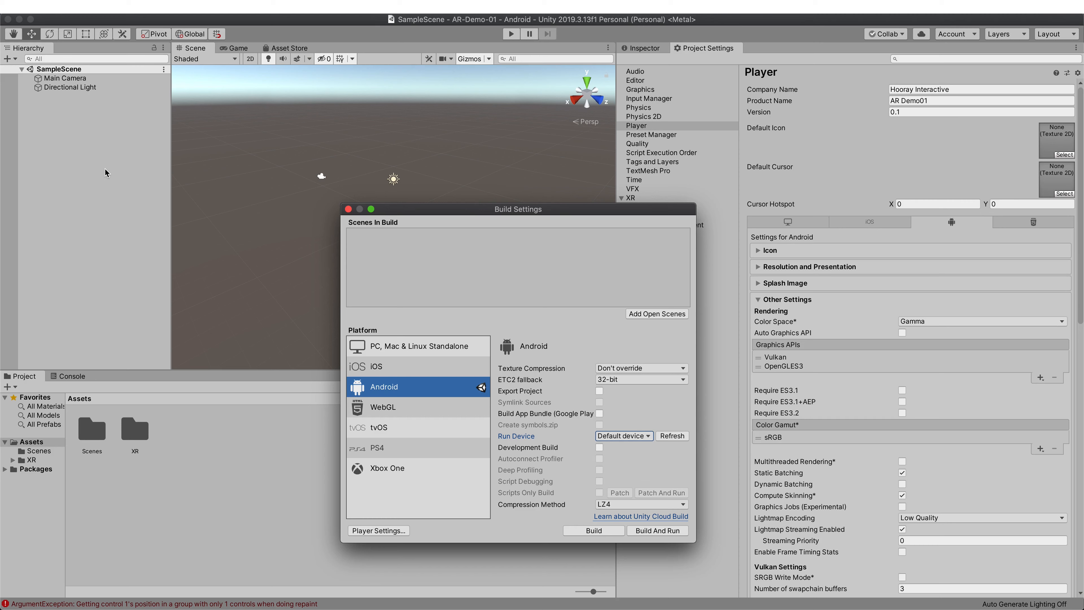
pyautogui.click(128, 165)
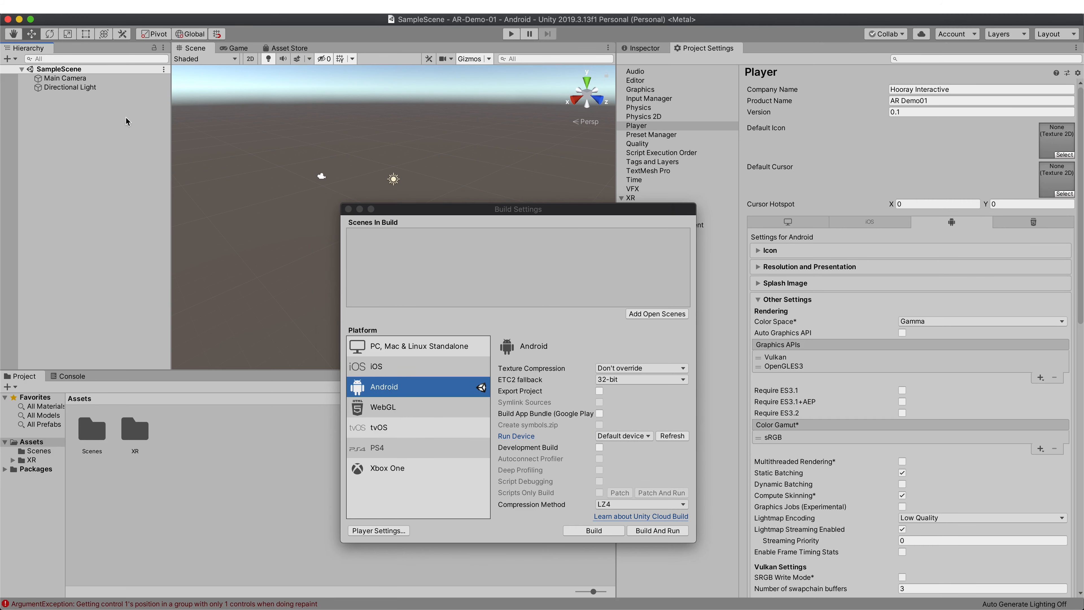
pyautogui.click(349, 209)
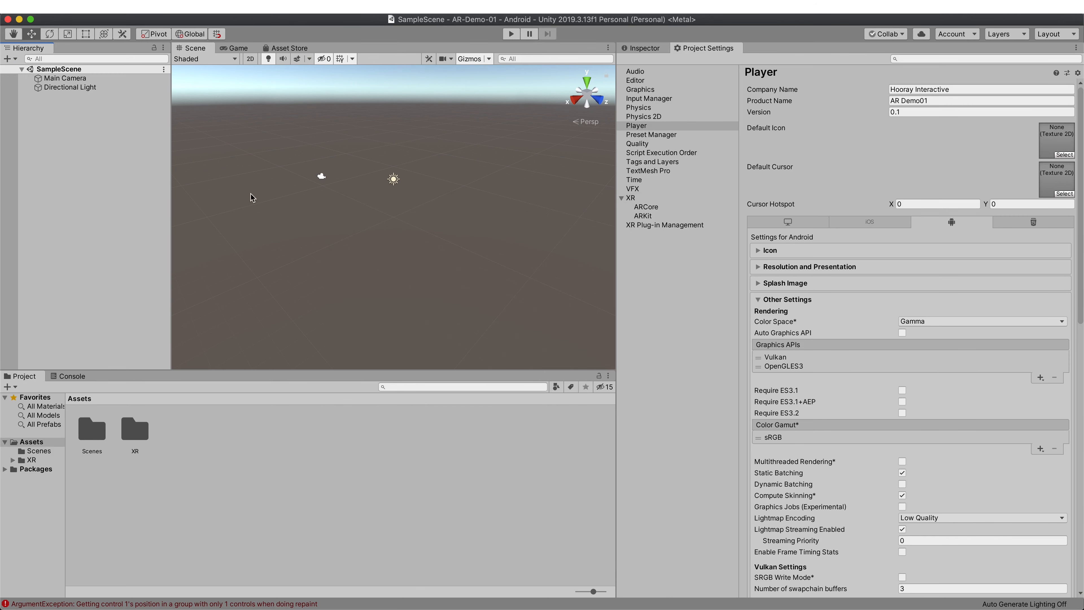
# - Add an AR Session Origin and an AR Session object to SampleScene
pyautogui.rightClick(89, 154)
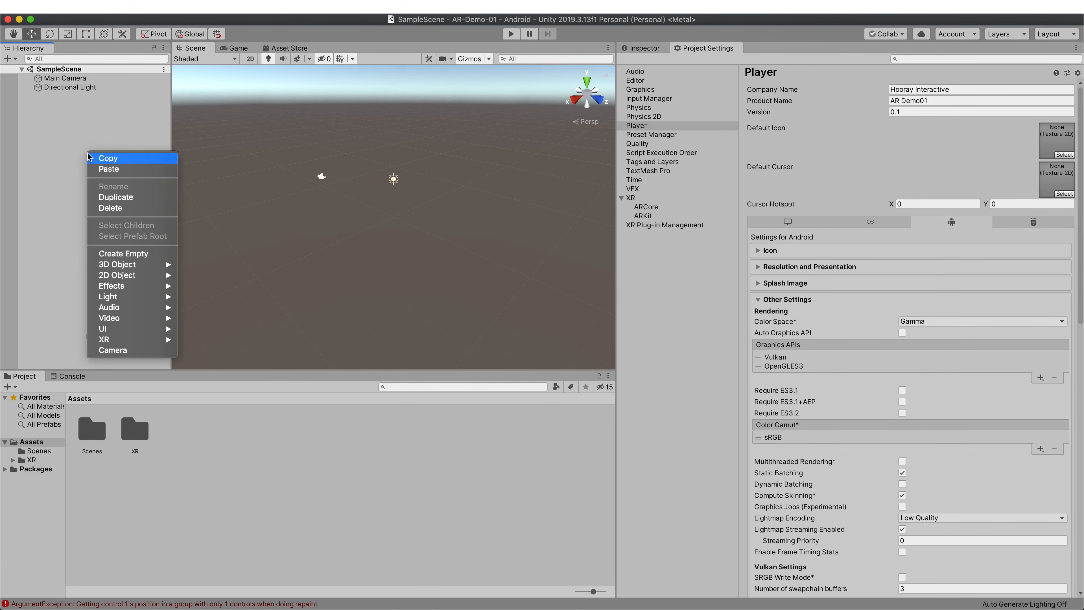
pyautogui.moveTo(135, 339)
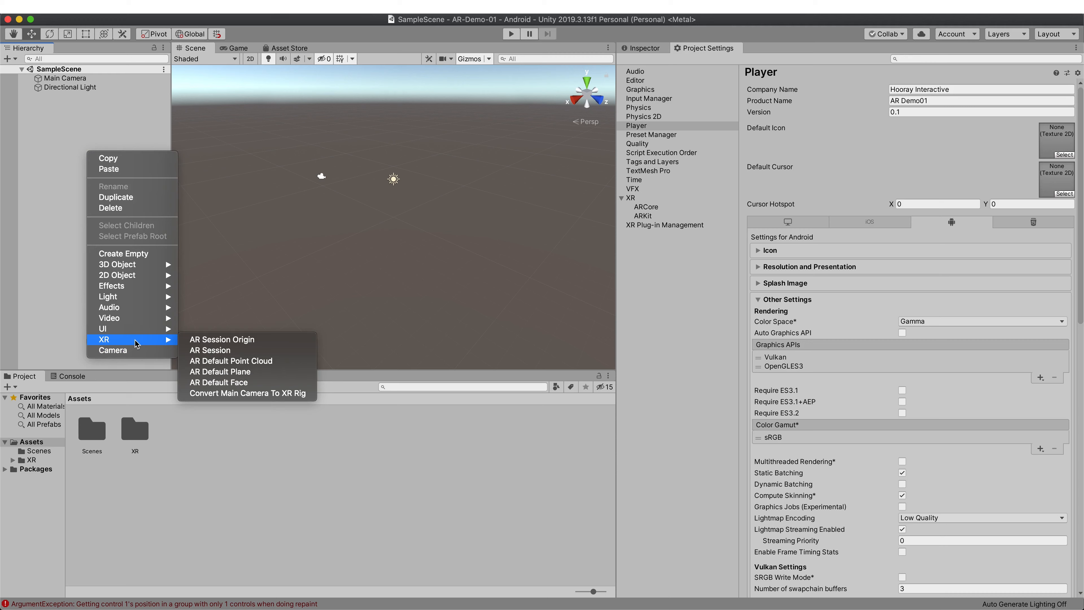
pyautogui.click(248, 343)
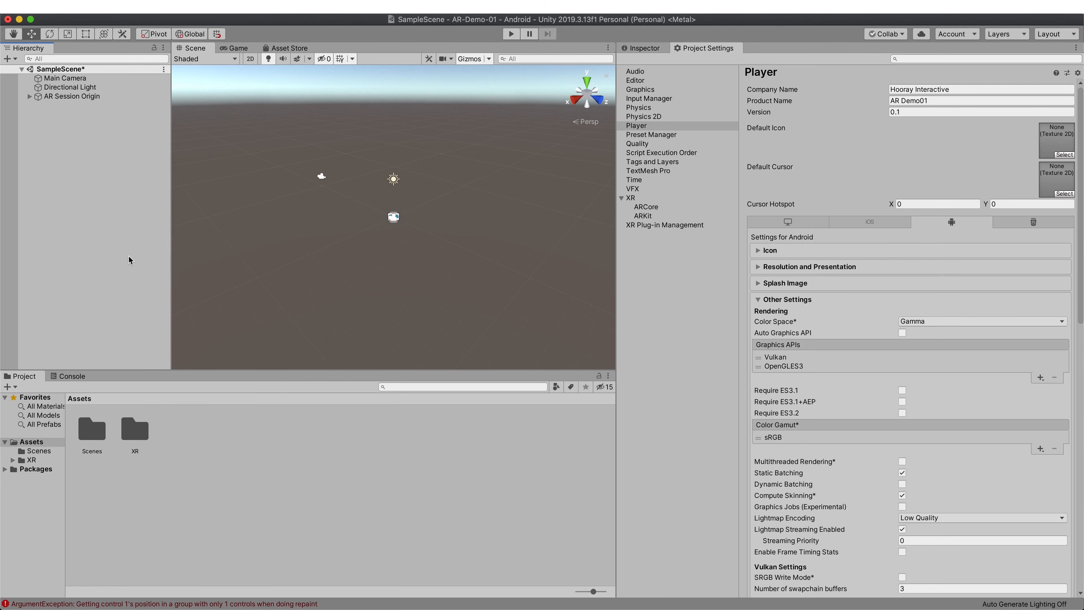
pyautogui.rightClick(129, 257)
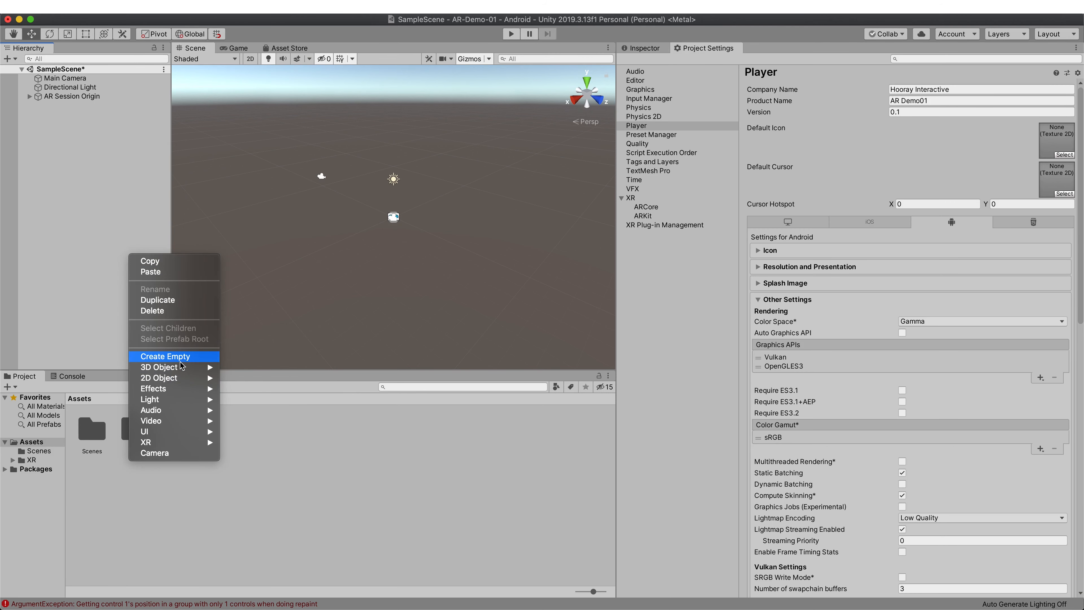
pyautogui.moveTo(200, 442)
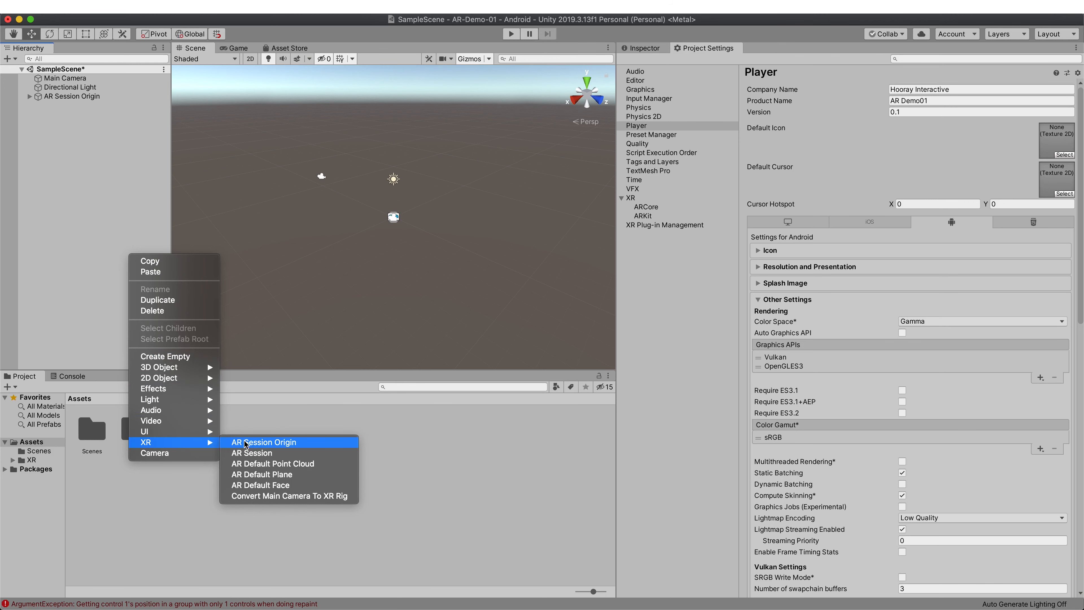
pyautogui.click(250, 453)
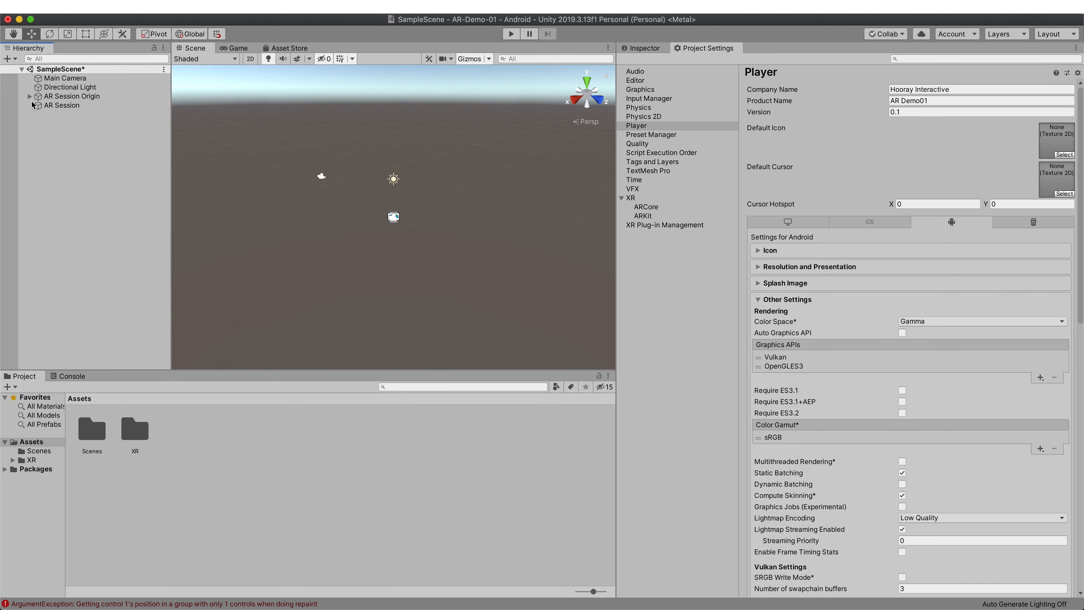
# - Expand AR Session Origin to show its AR Camera and delete the default Main Camera from the scene
pyautogui.click(29, 97)
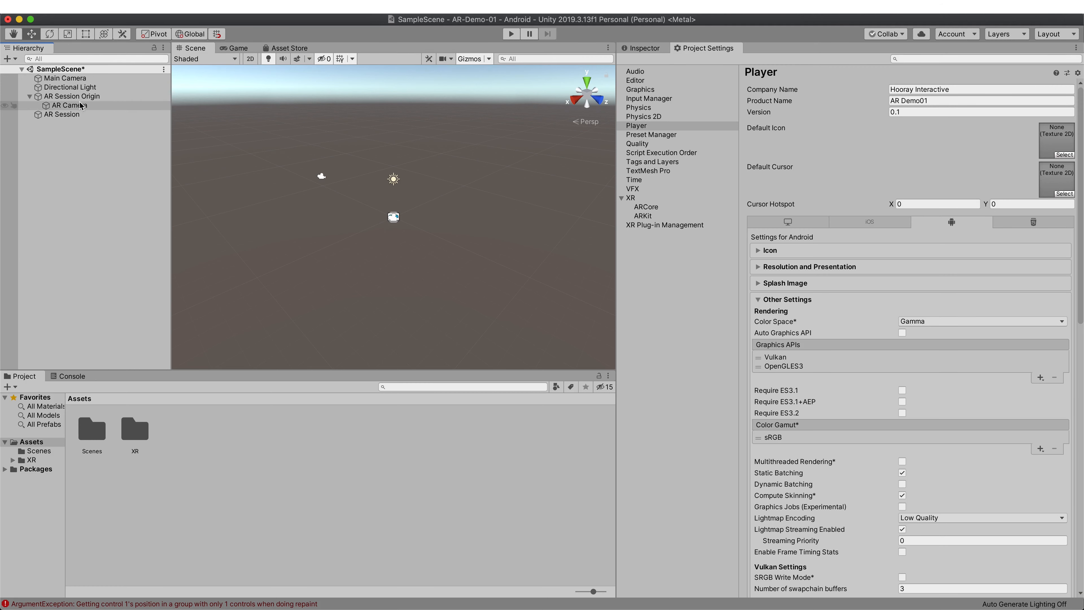
pyautogui.rightClick(86, 158)
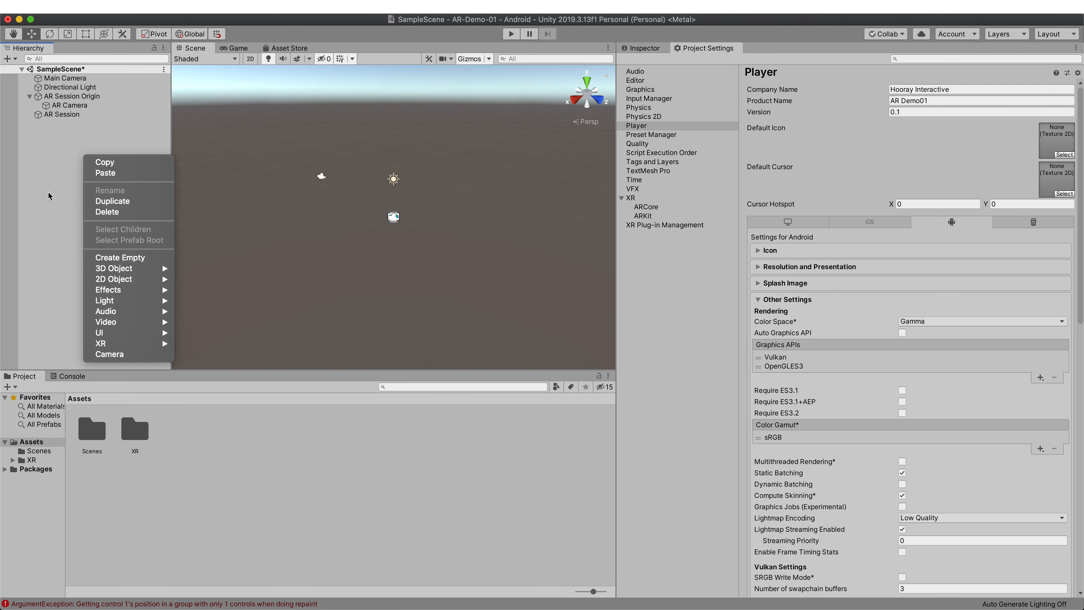
pyautogui.click(55, 155)
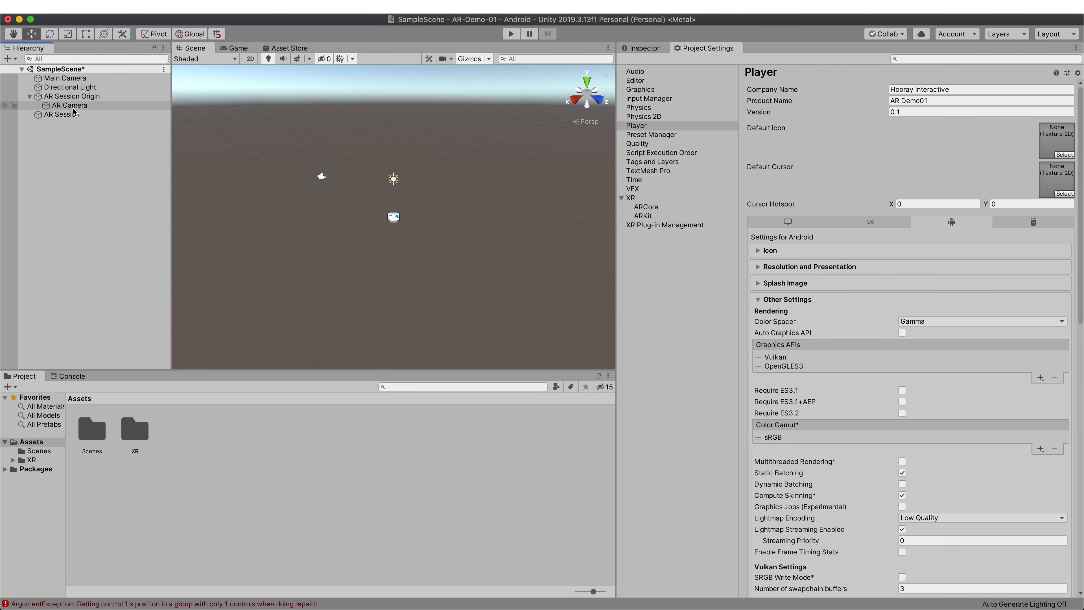
pyautogui.click(61, 78)
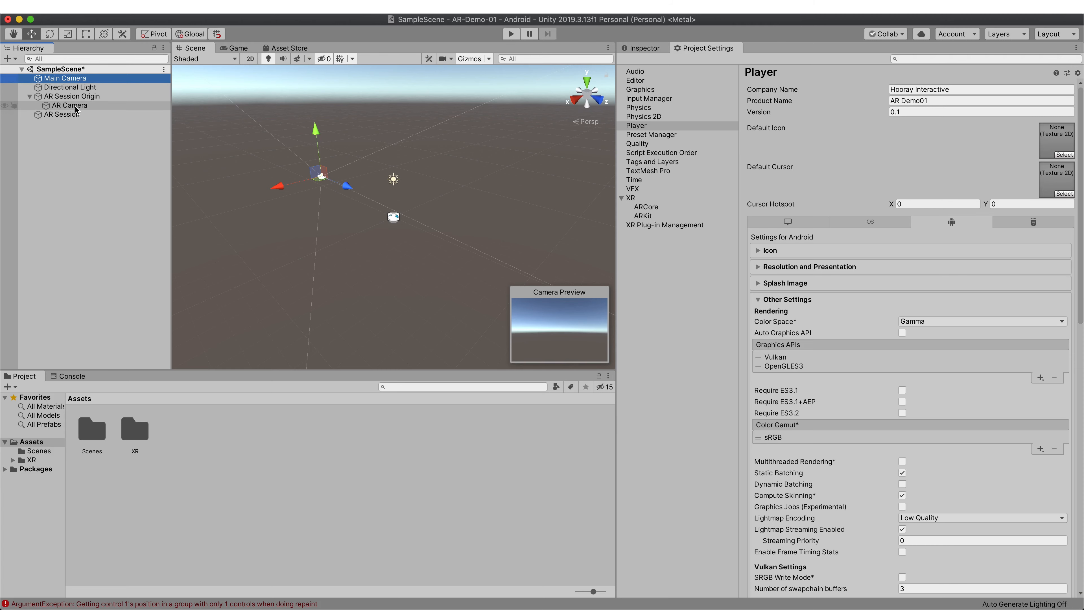
pyautogui.click(70, 171)
pyautogui.click(66, 80)
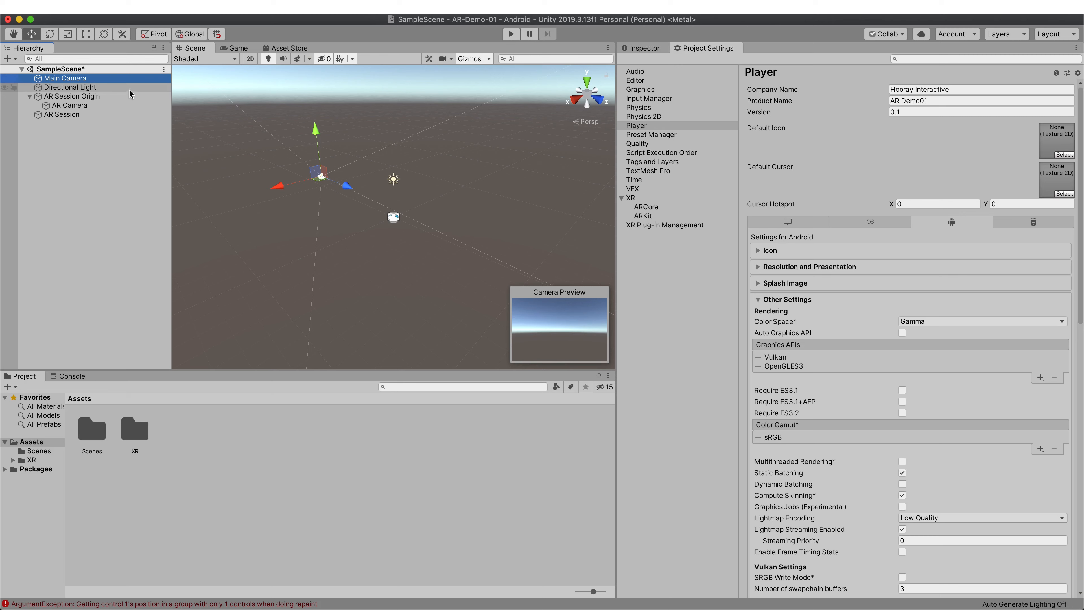
pyautogui.press('super+BackSpace')
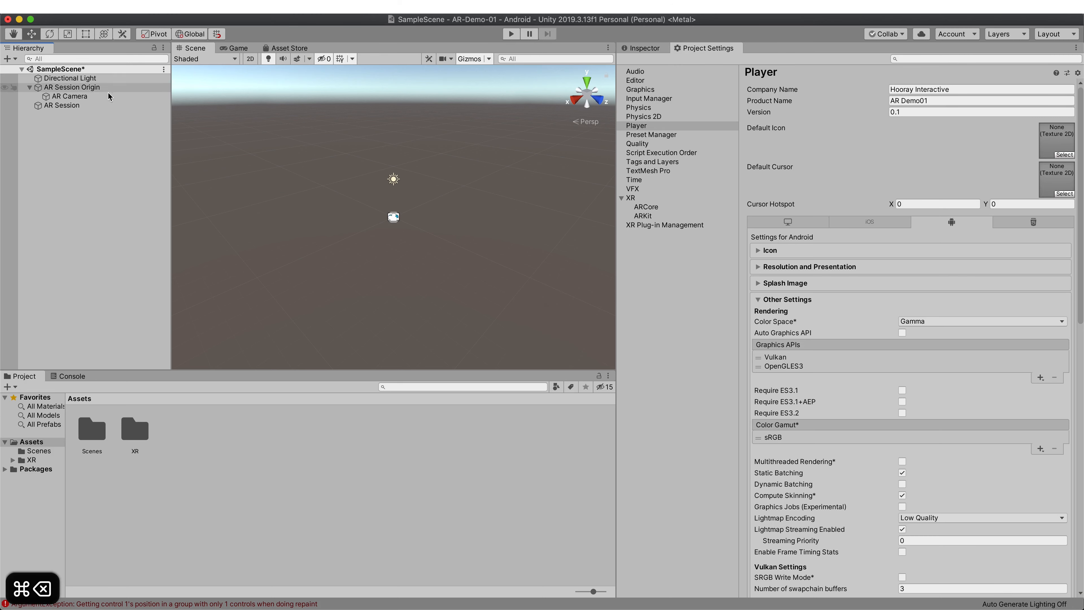
# - Tag the AR Camera under AR Session Origin as MainCamera
pyautogui.click(73, 97)
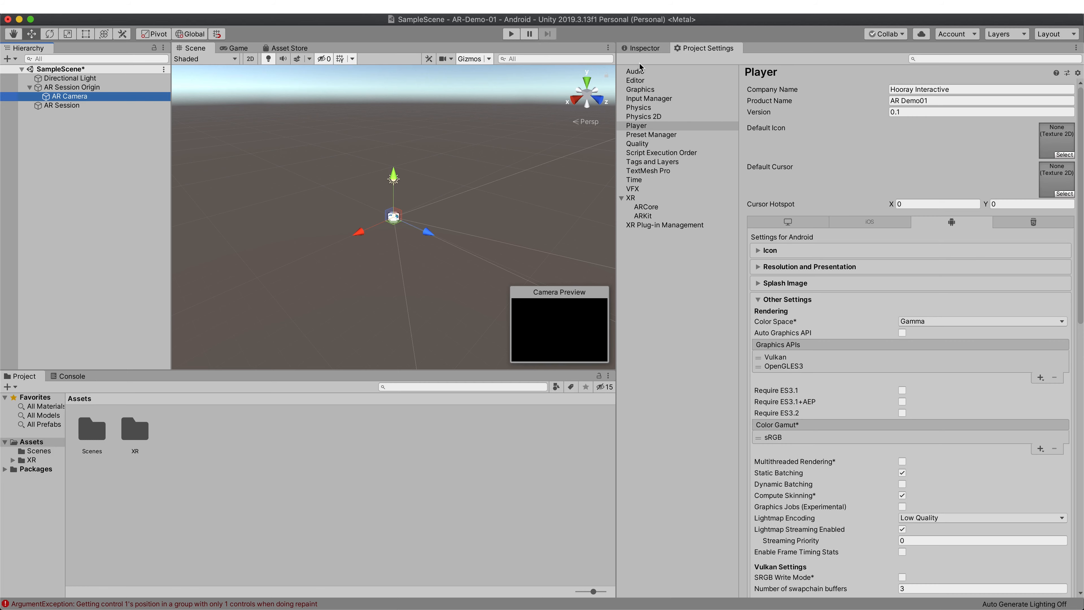
pyautogui.click(643, 49)
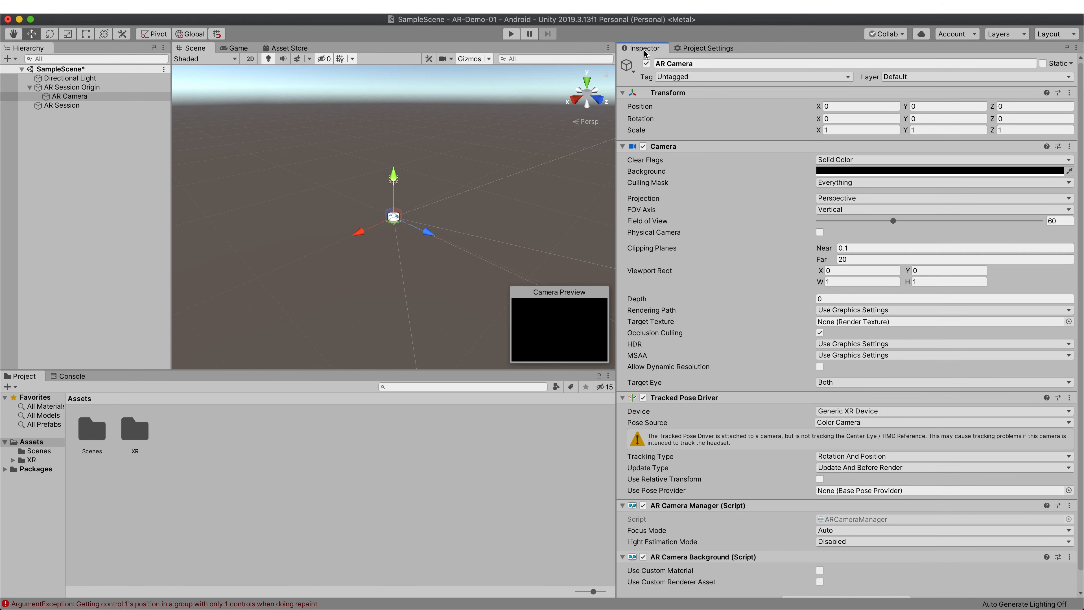
pyautogui.click(667, 78)
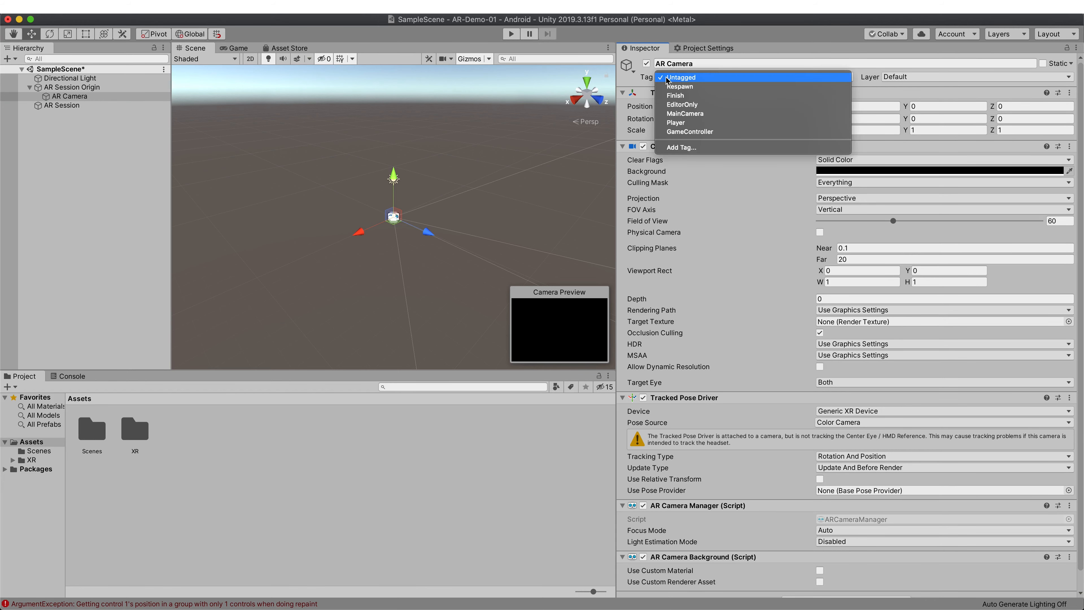
pyautogui.click(686, 116)
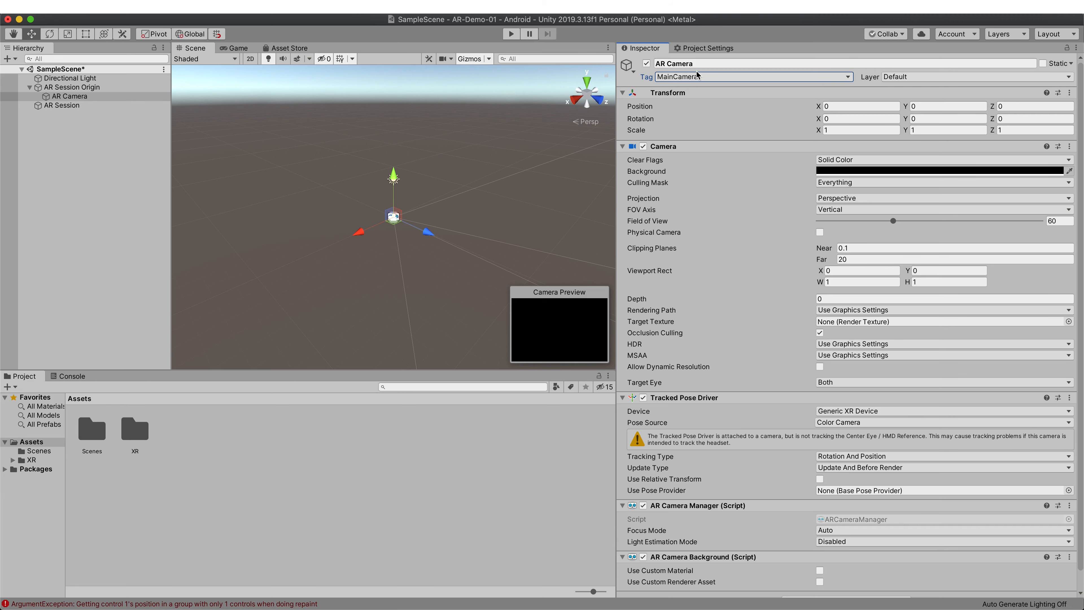
# - Inspect the components of the AR Session and AR Session Origin objects
pyautogui.click(82, 107)
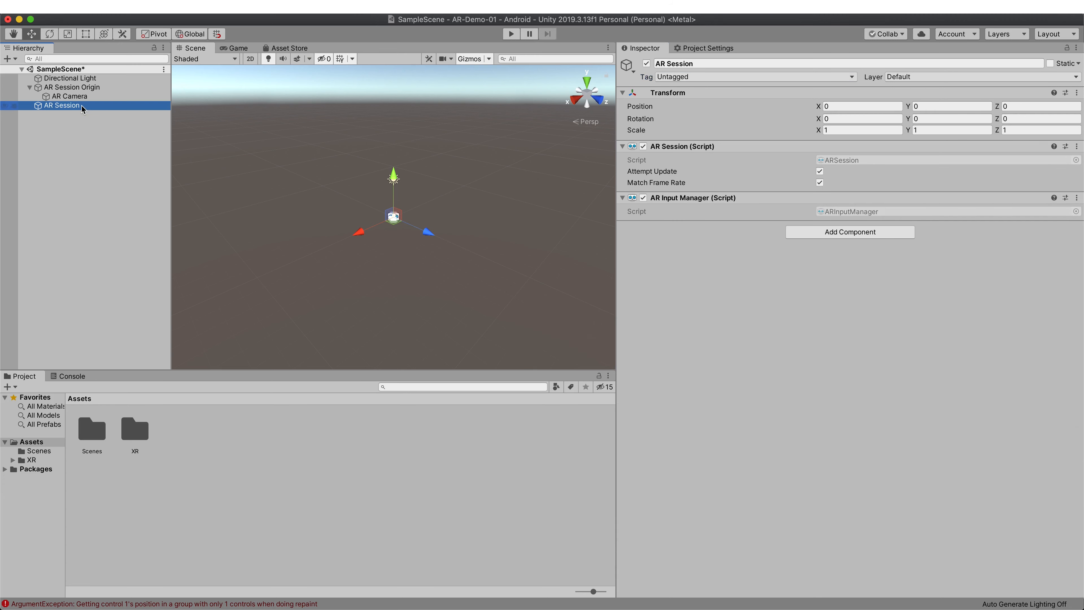
pyautogui.click(87, 173)
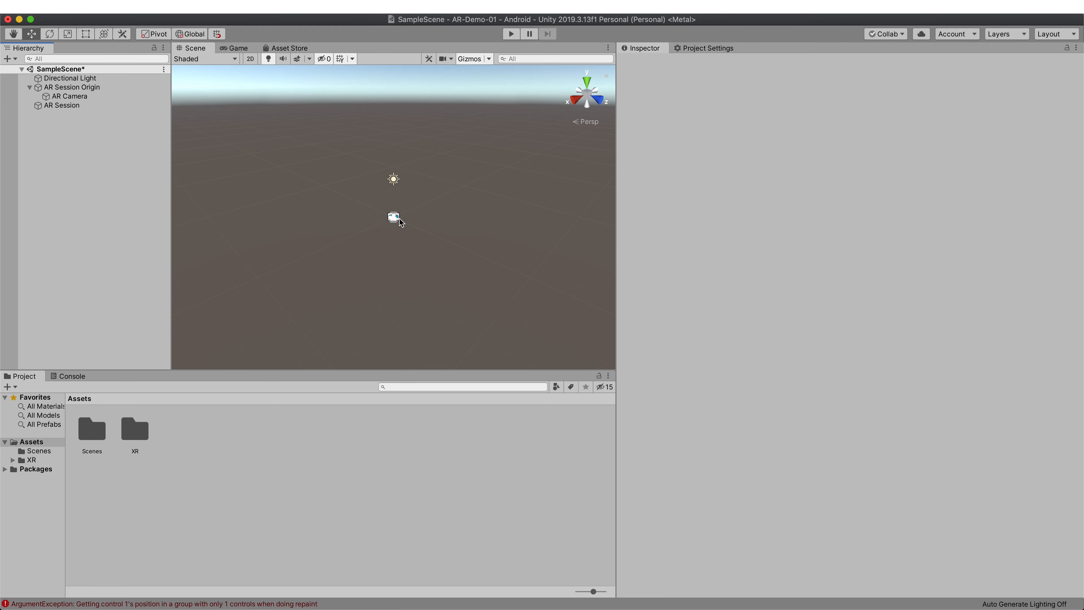
pyautogui.click(93, 89)
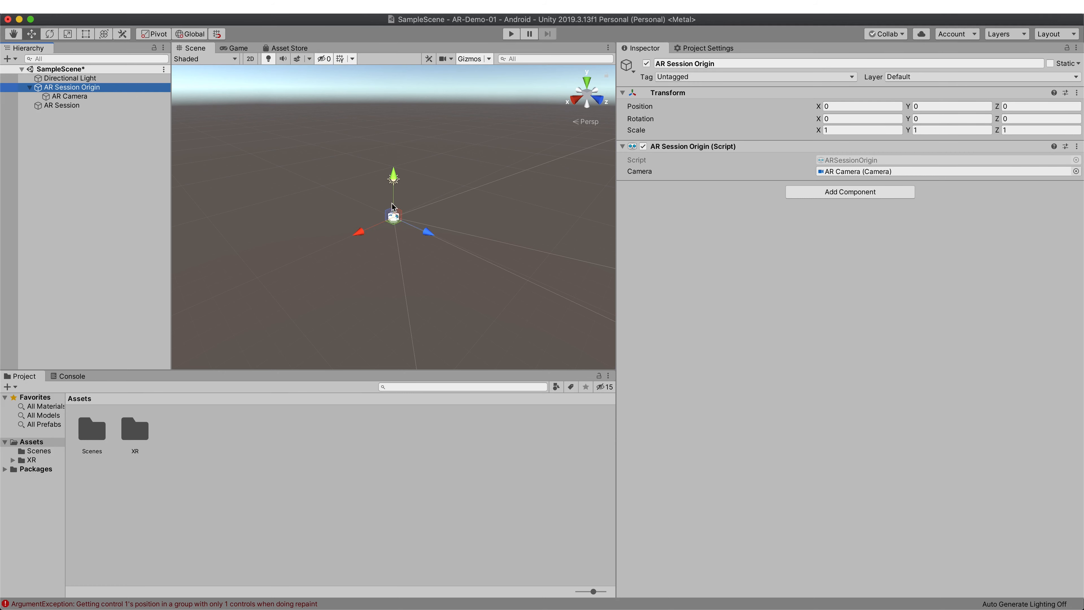
pyautogui.click(80, 135)
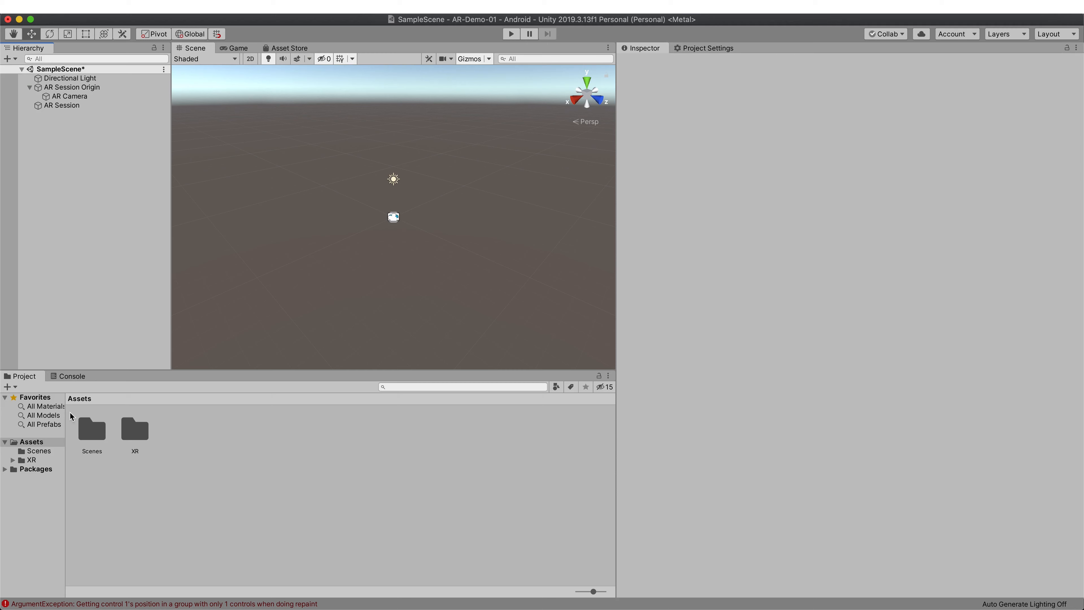
# - Add a 3D Cube at the root of the scene hierarchy
pyautogui.rightClick(72, 242)
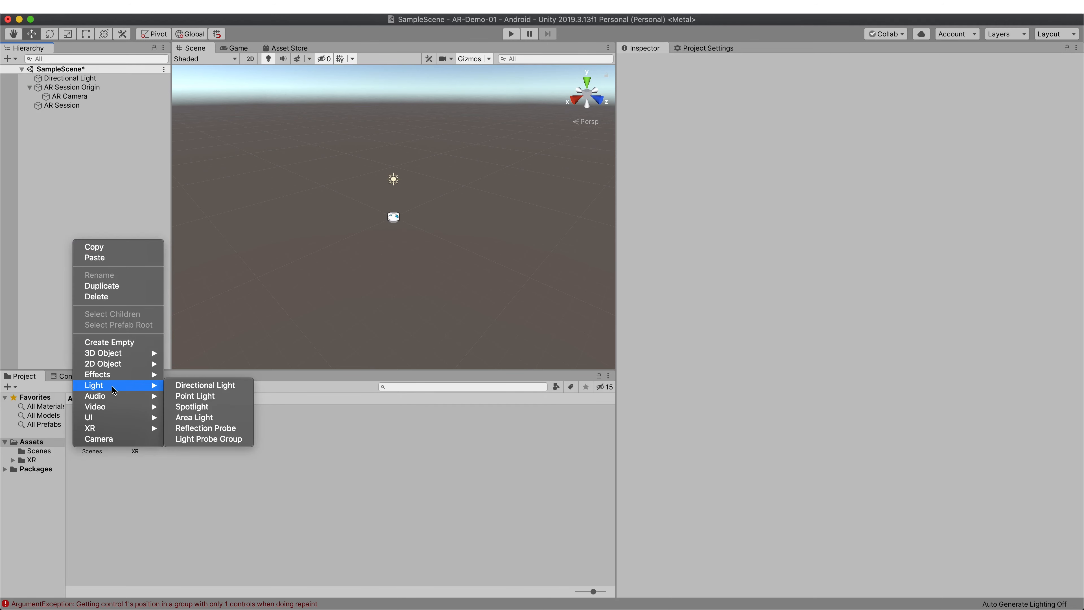
pyautogui.moveTo(118, 357)
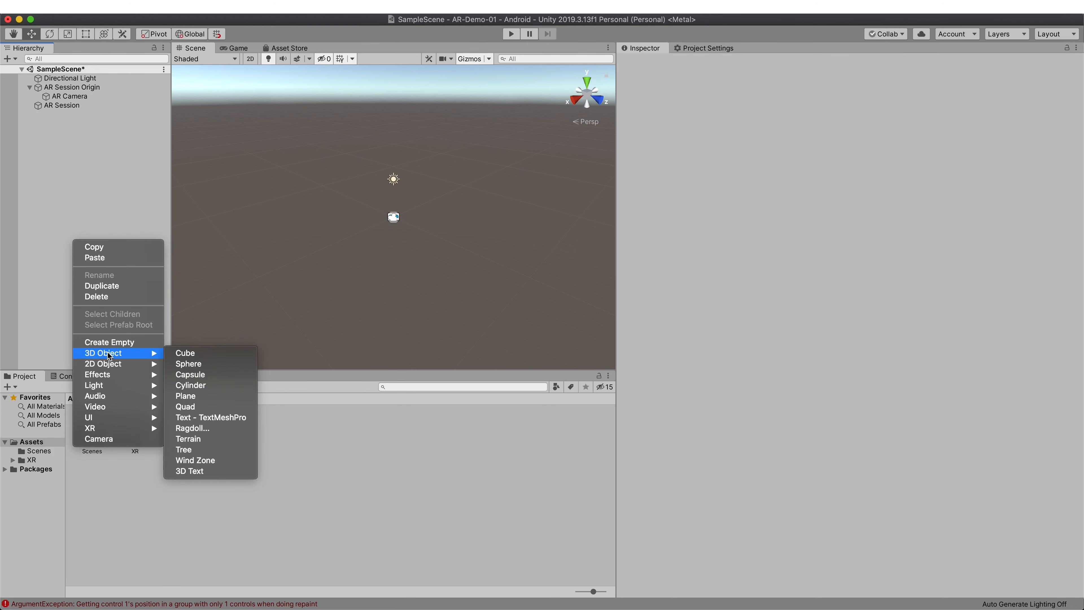
pyautogui.click(183, 353)
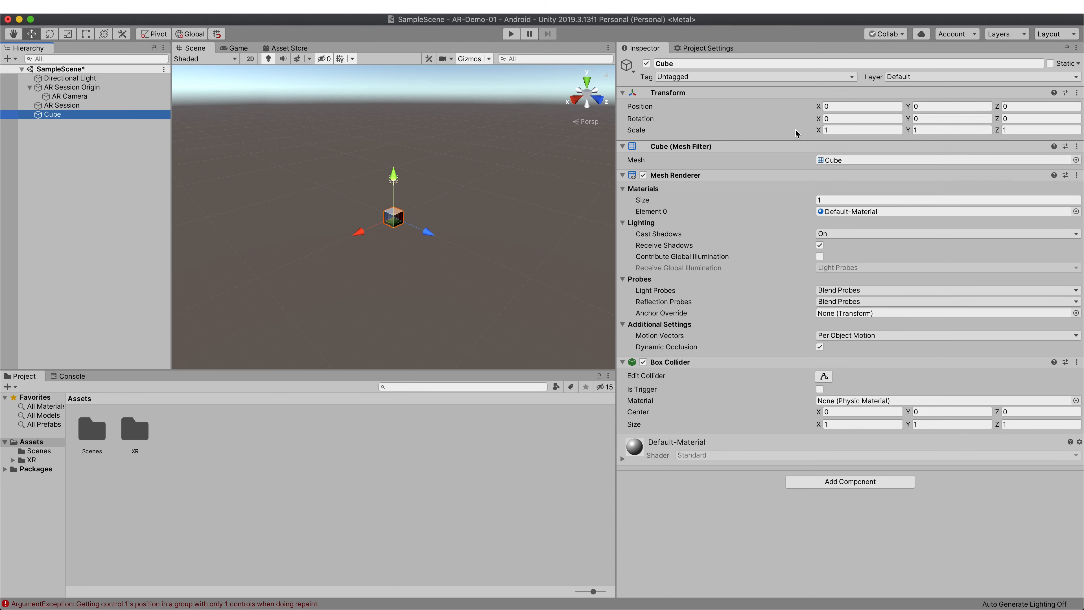
# - Set the Cube's scale to 0.1 on the X, Y and Z axes
pyautogui.click(839, 132)
pyautogui.write('0.')
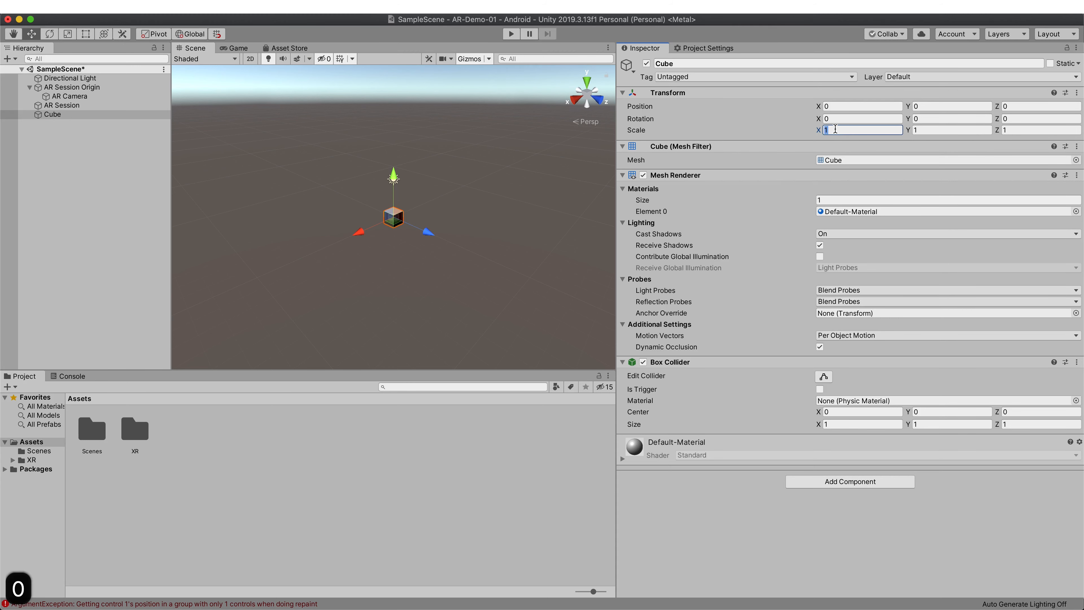
pyautogui.write('1')
pyautogui.press('Tab')
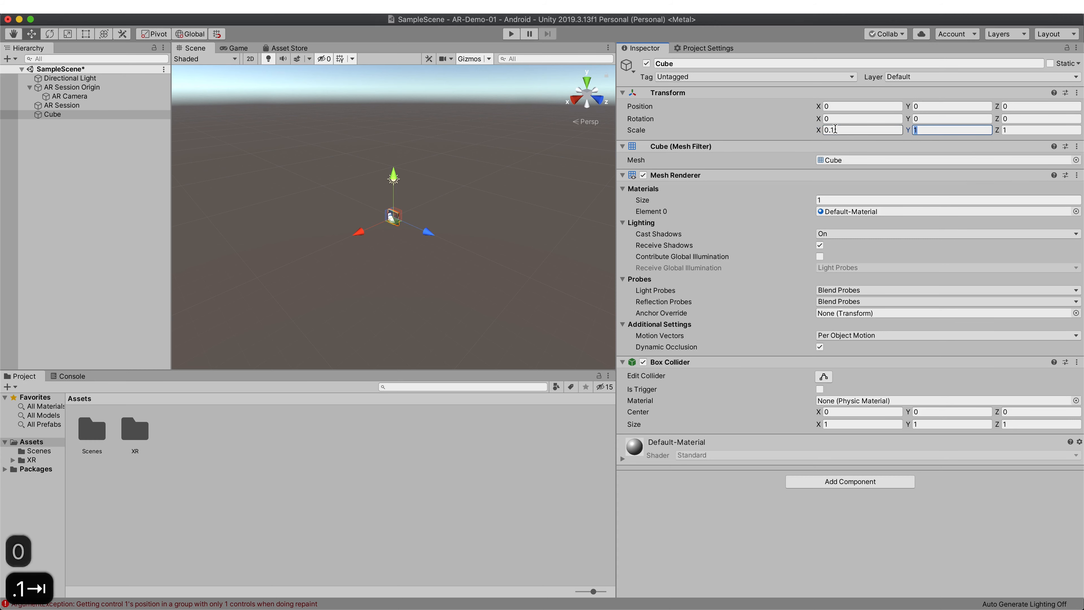
pyautogui.write('01')
pyautogui.press('BackSpace')
pyautogui.write('.1')
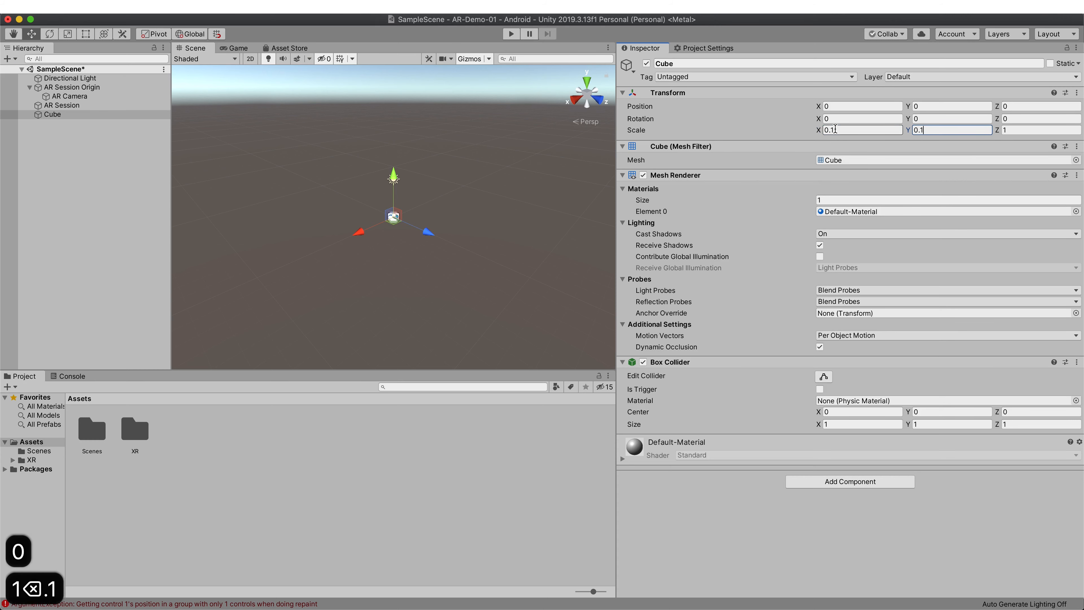
pyautogui.press('Tab')
pyautogui.write('0.1')
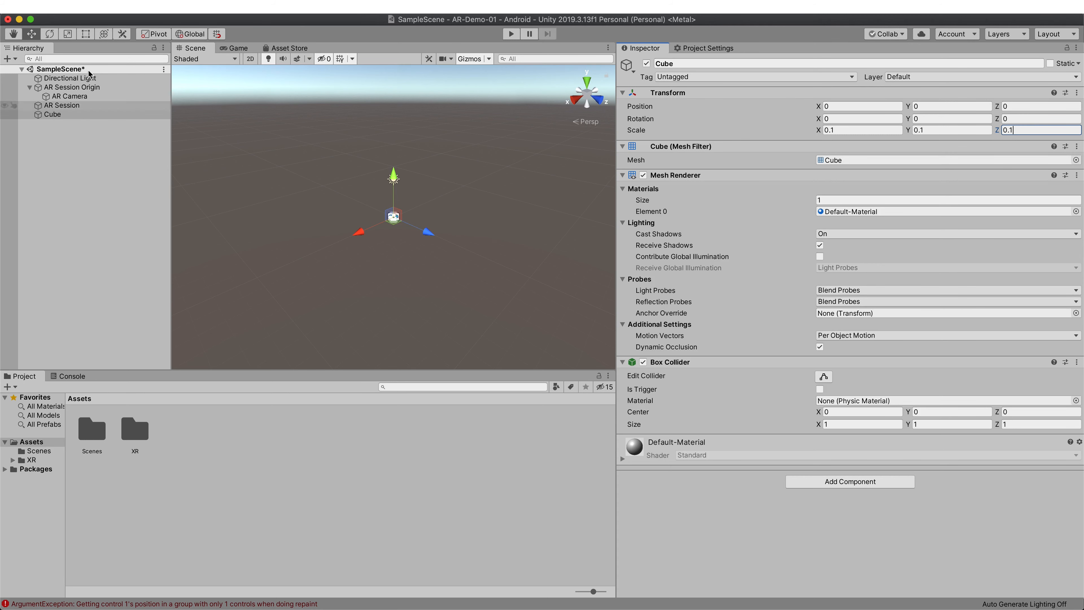
# - Save SampleScene and add it to the scenes included in the Android build
pyautogui.click(68, 7)
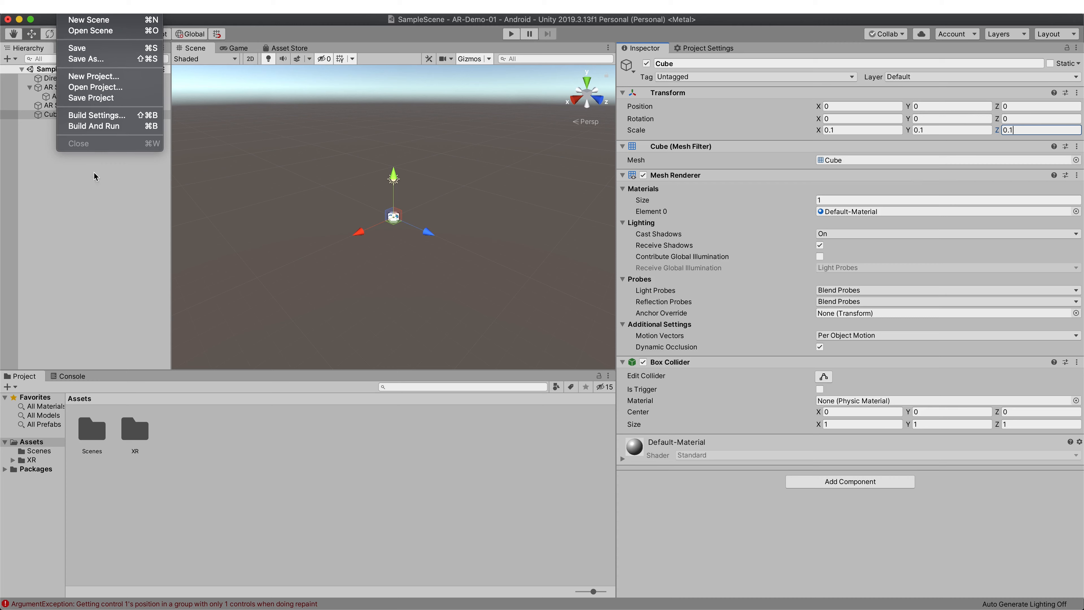
pyautogui.click(107, 121)
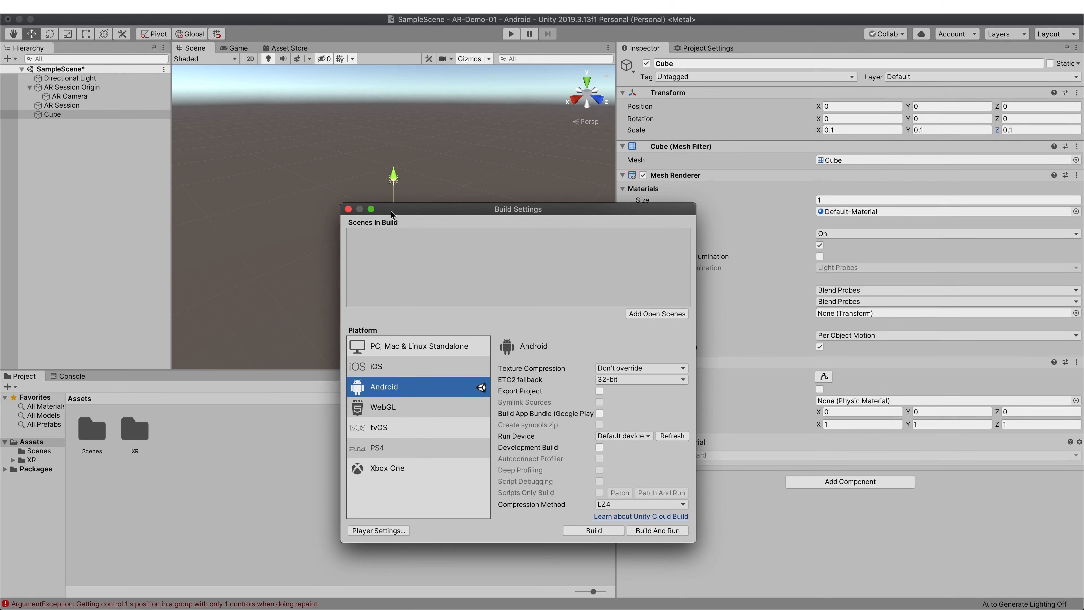
pyautogui.moveTo(467, 206); pyautogui.dragTo(455, 181)
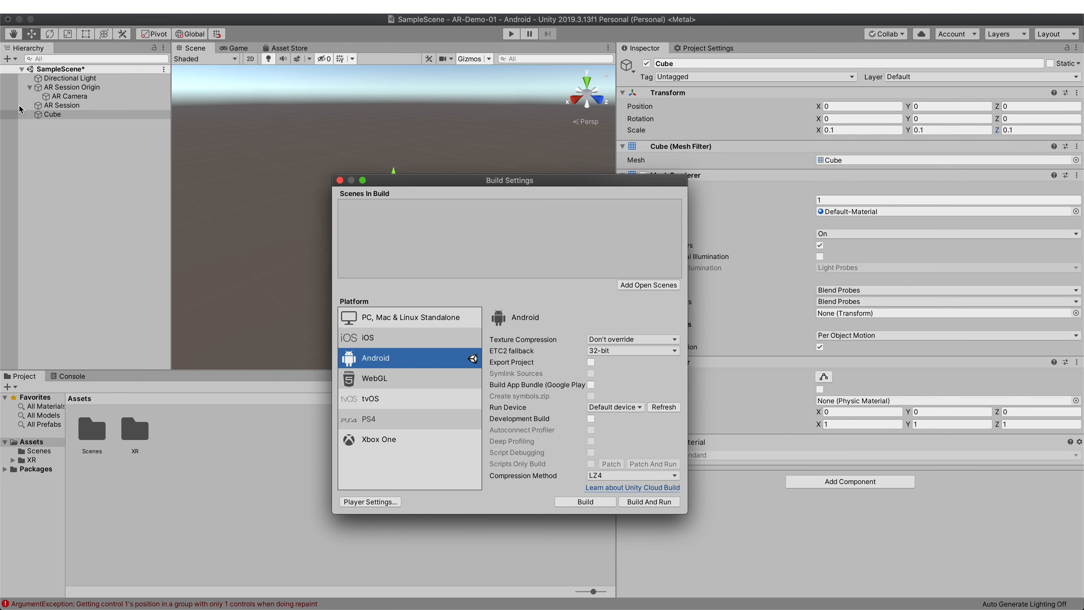
pyautogui.click(84, 225)
pyautogui.press('super+s')
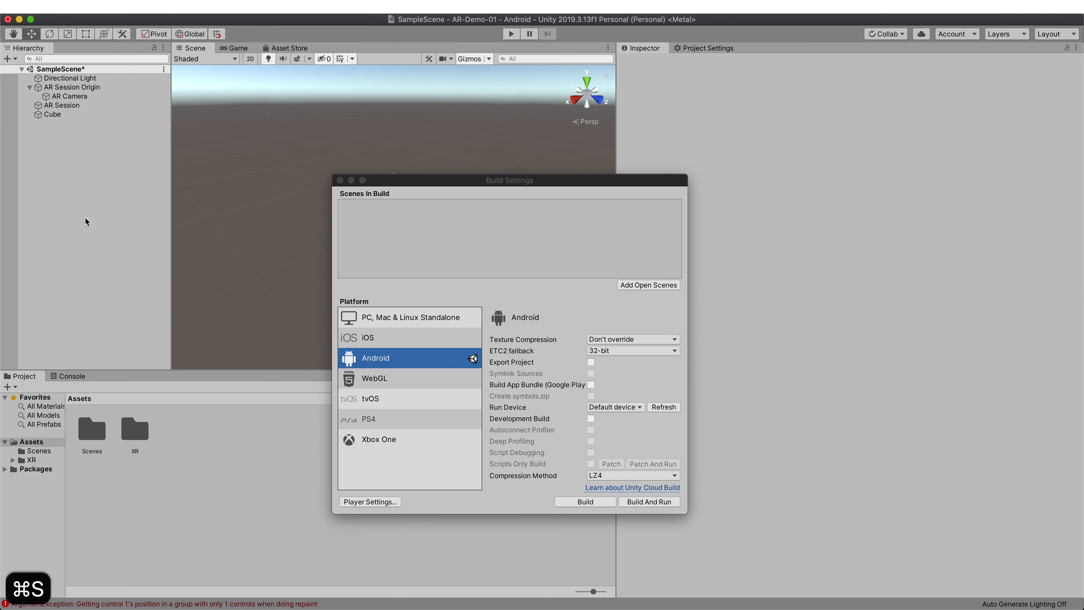
pyautogui.click(641, 286)
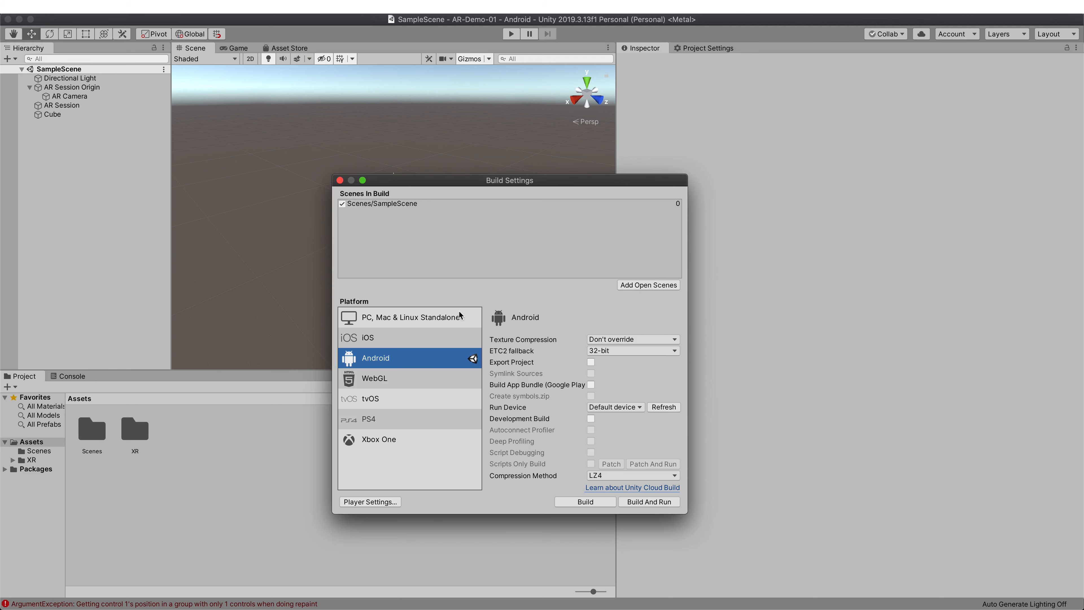
# - Start a build and run, and create a Builds folder inside AR-Demo-01 as its save location
pyautogui.click(647, 502)
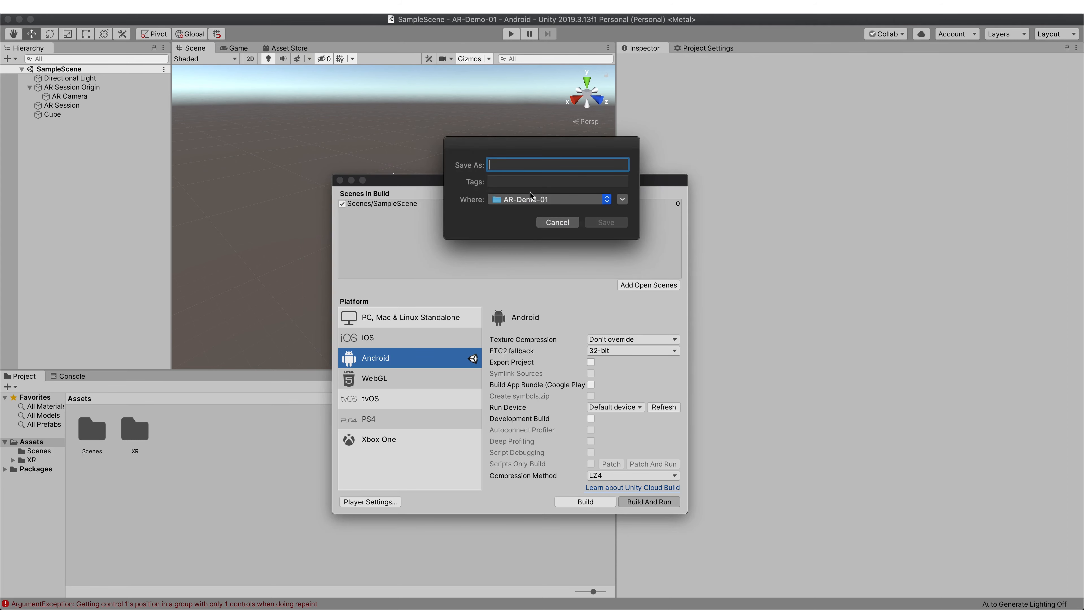
pyautogui.click(555, 199)
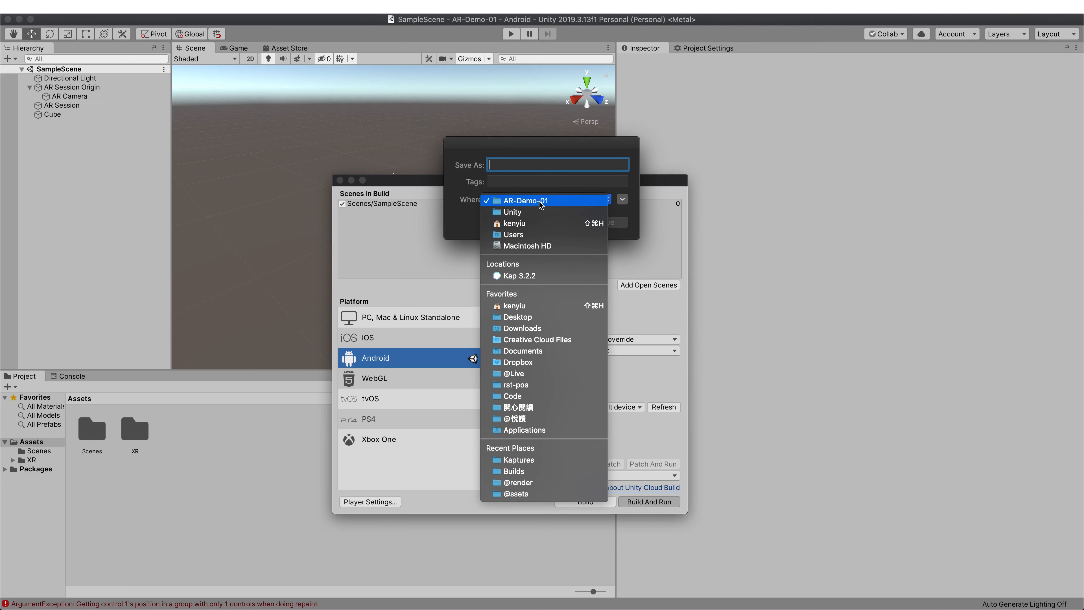
pyautogui.click(540, 204)
pyautogui.click(524, 199)
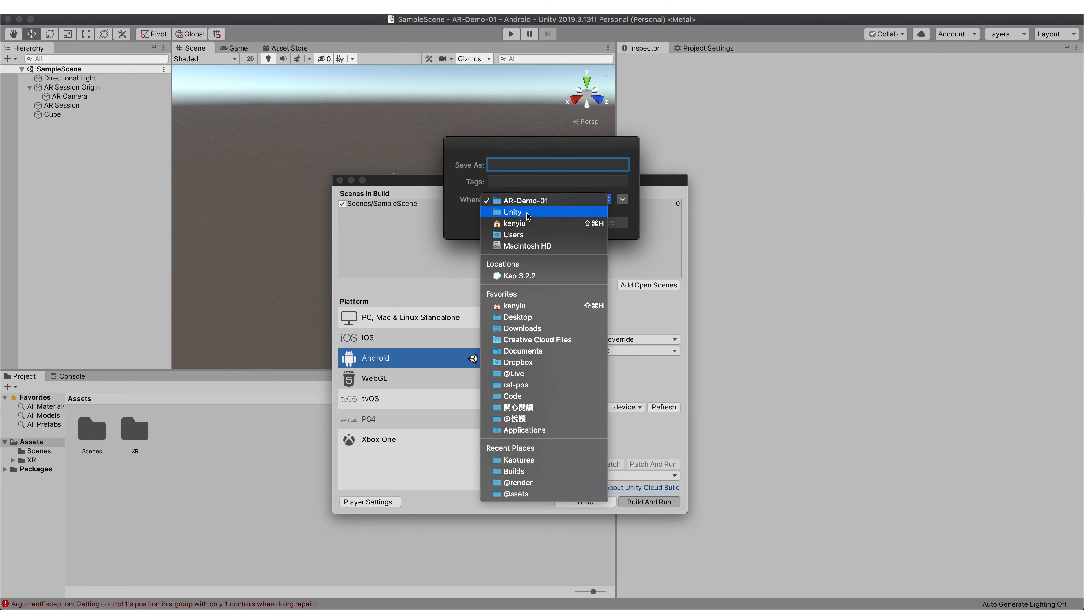
pyautogui.click(526, 200)
pyautogui.click(622, 199)
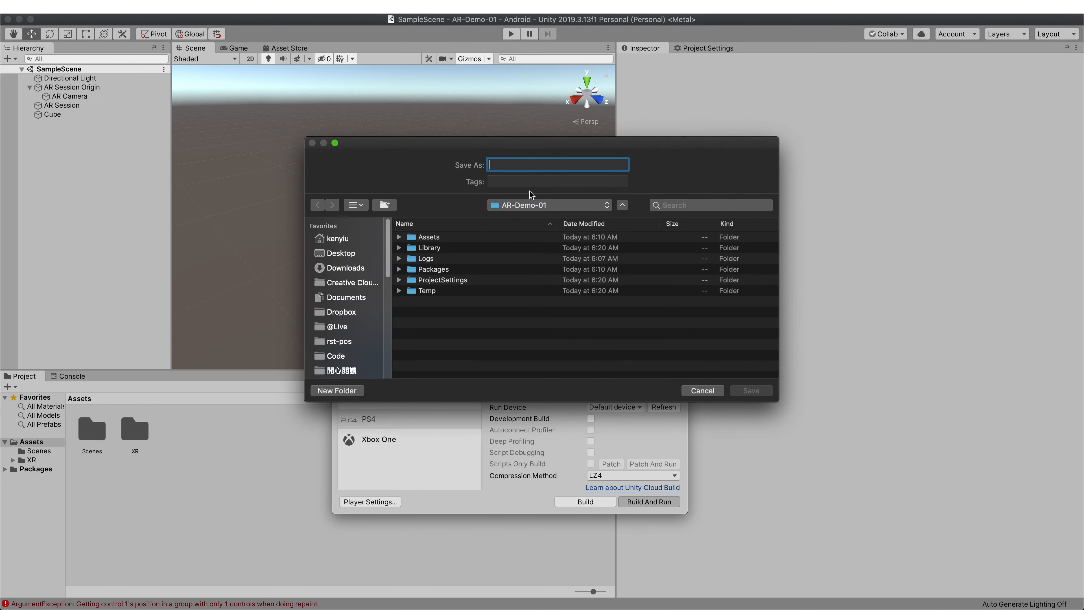
pyautogui.click(333, 393)
pyautogui.write('Builds')
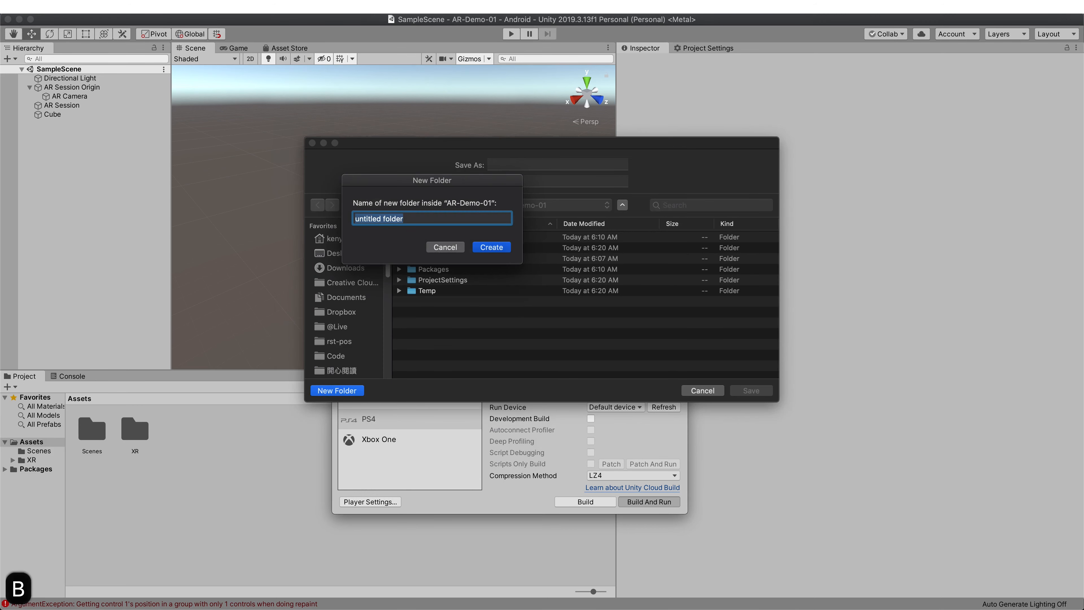
pyautogui.press('Return')
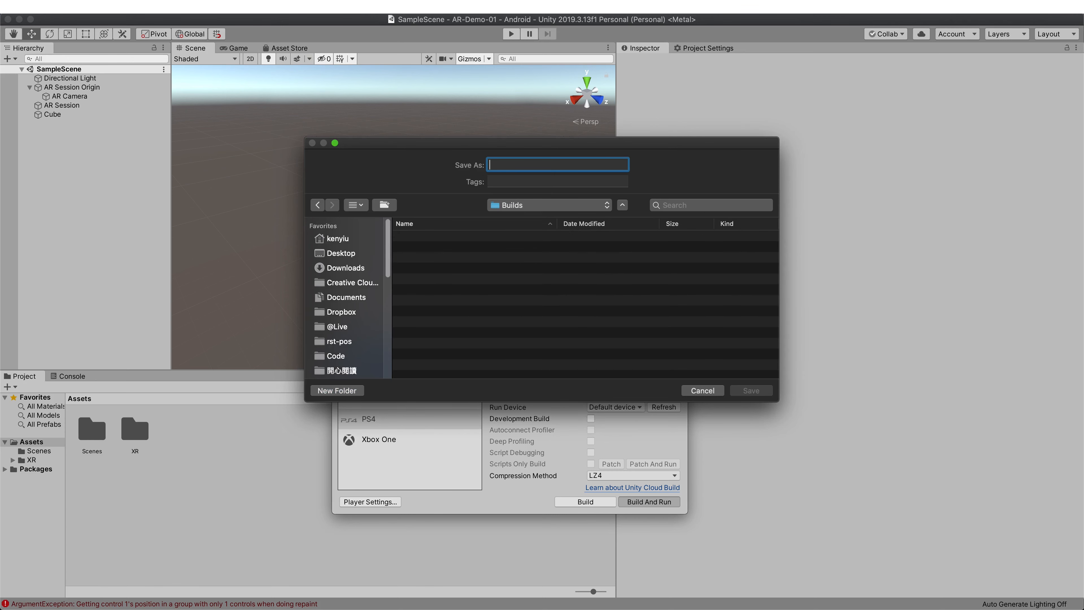
# - Try to build and run the Android app as AR-Demo-01.apk in the Builds folder
pyautogui.write('AR')
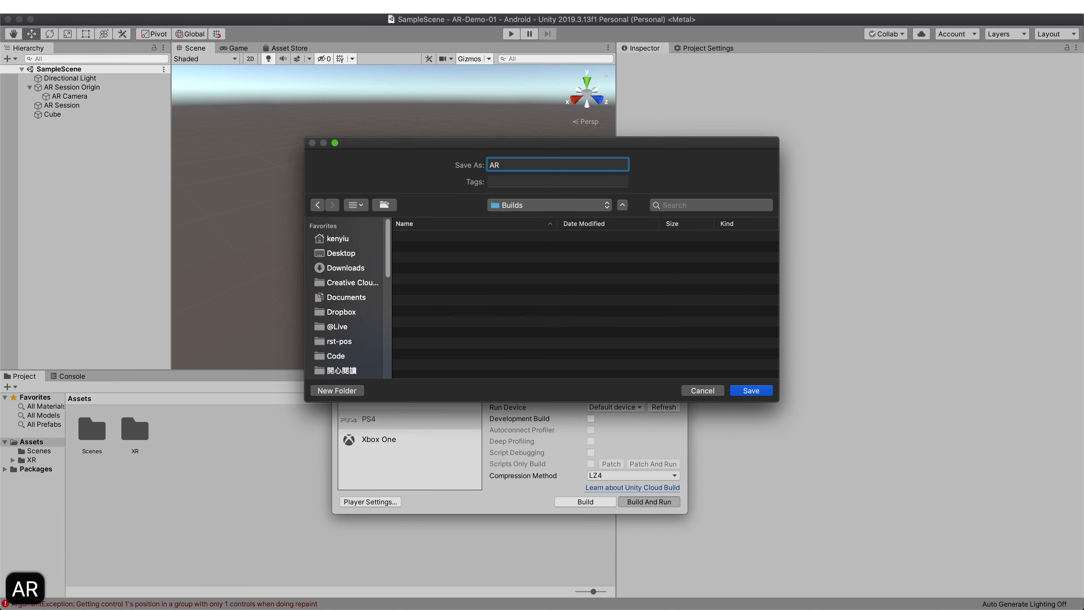
pyautogui.write('-Demo-01')
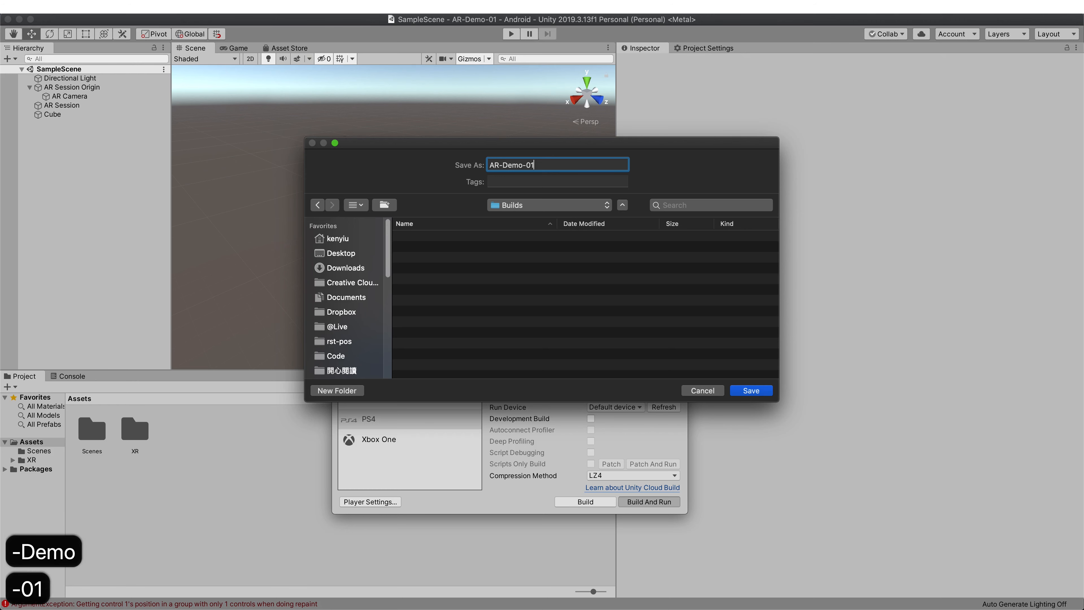
pyautogui.write('.apk')
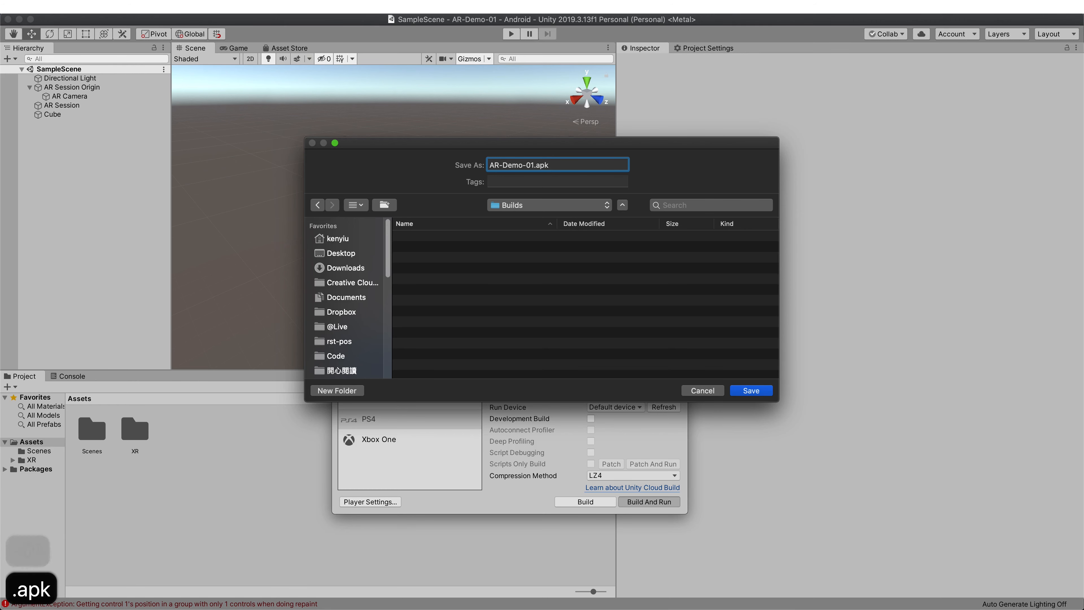
pyautogui.press('Return')
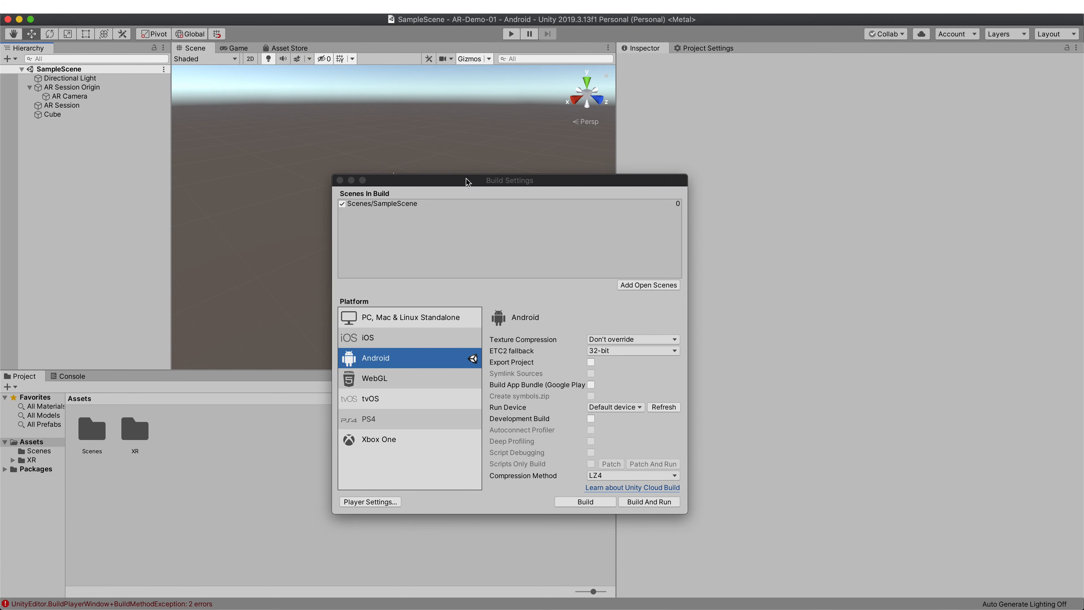
# - Examine the build error messages in the Console, keeping the Build Settings window clear of their text
pyautogui.moveTo(465, 178); pyautogui.dragTo(546, 126)
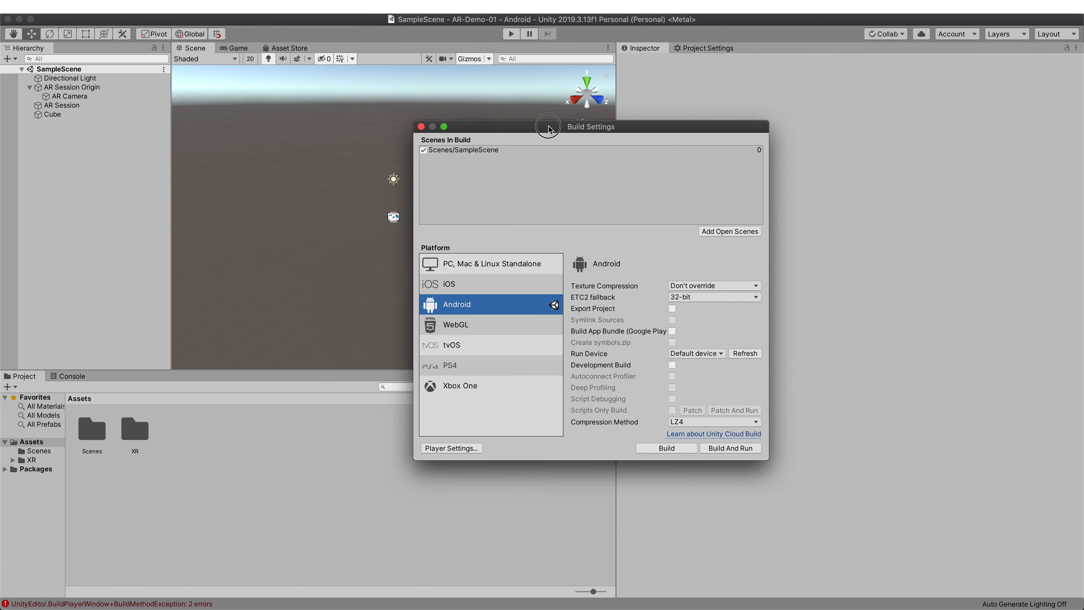
pyautogui.click(127, 603)
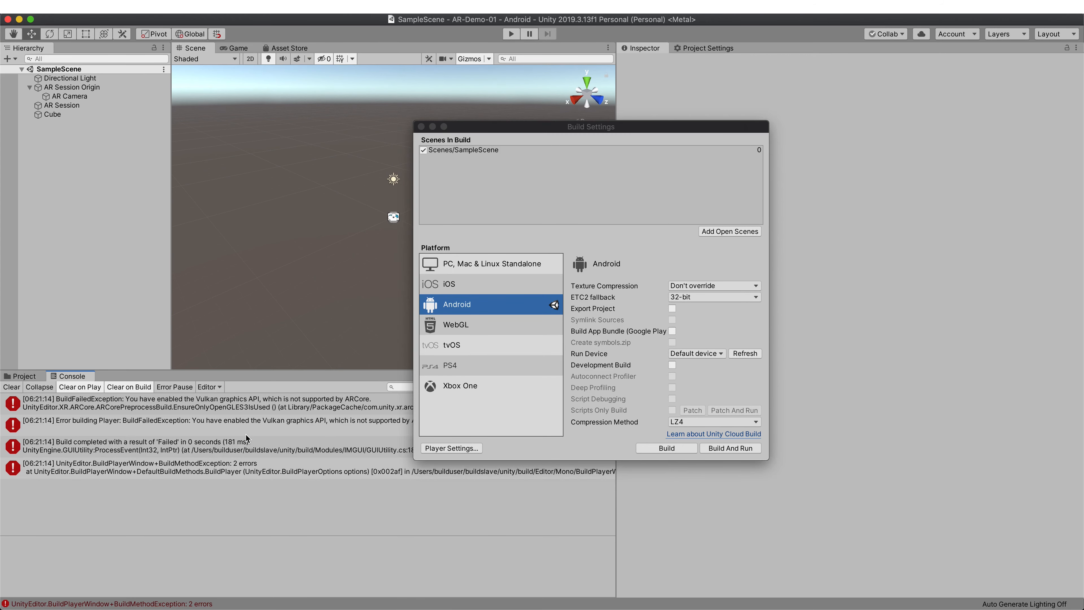
pyautogui.click(529, 127)
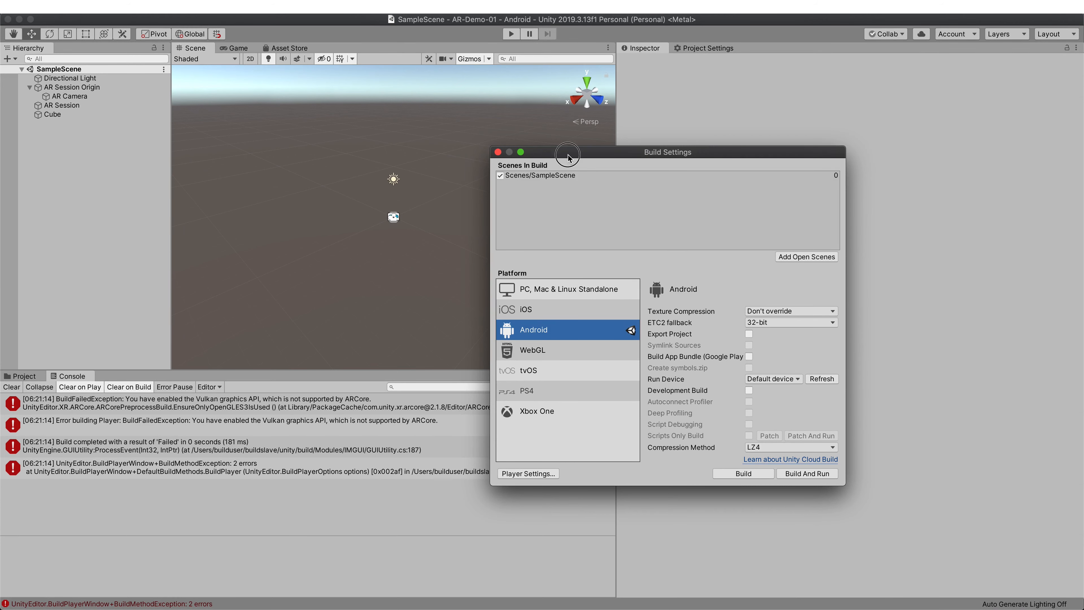
pyautogui.moveTo(567, 156); pyautogui.dragTo(518, 171)
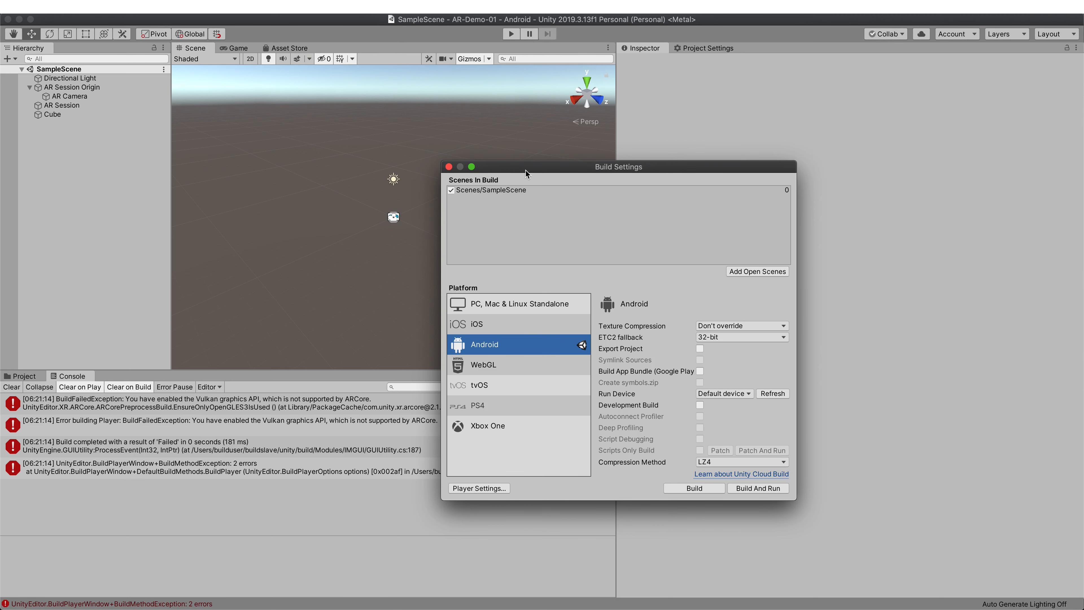
# - Remove Vulkan from the Android player's Graphics APIs, leaving only OpenGLES3
pyautogui.moveTo(526, 170); pyautogui.dragTo(441, 151)
pyautogui.click(392, 469)
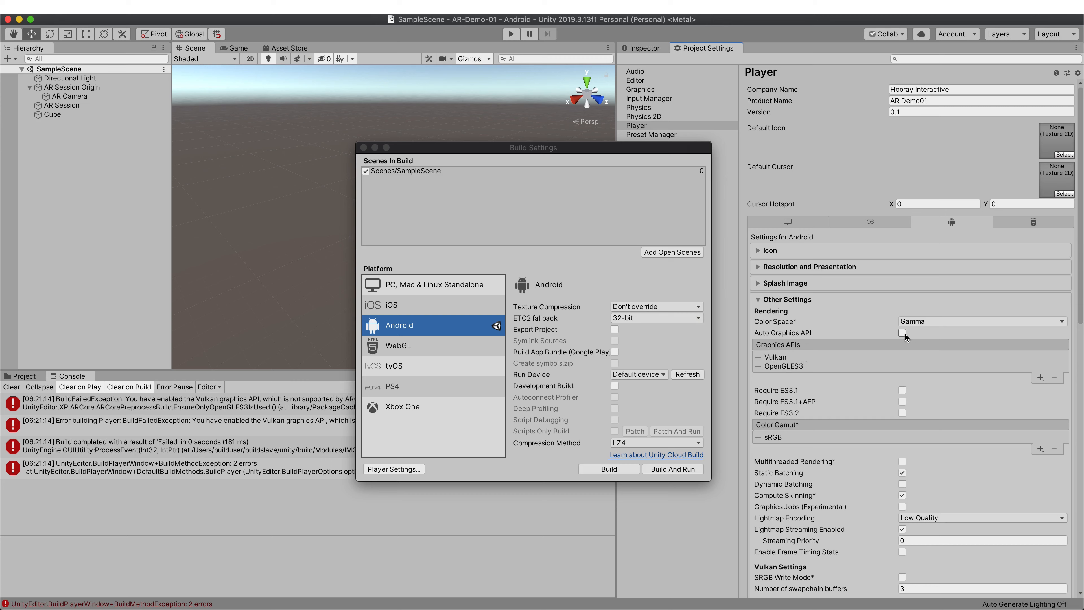
pyautogui.click(785, 357)
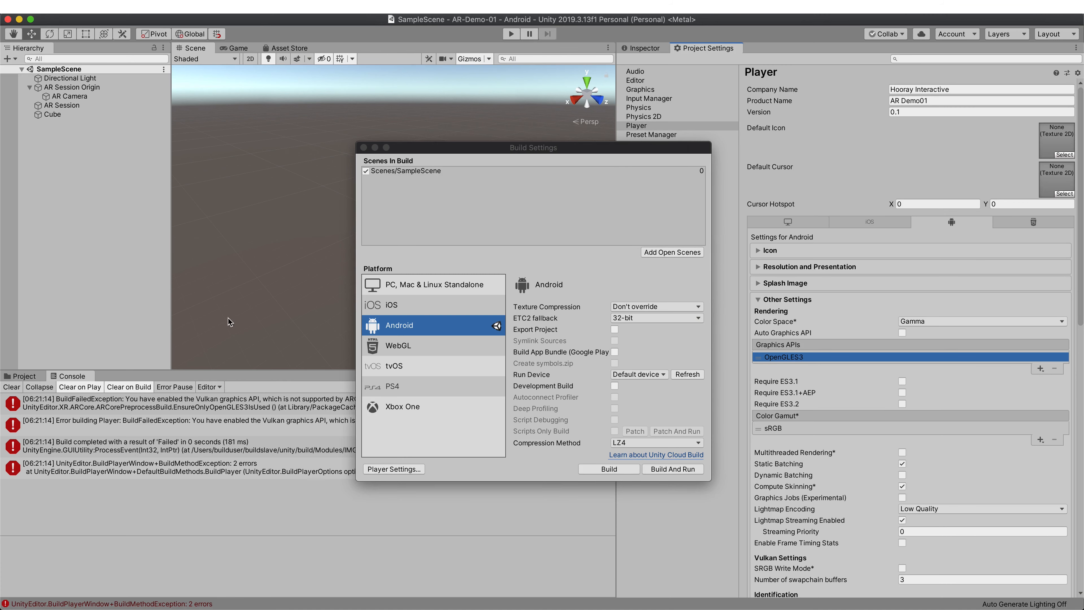
# - Build and run the Android app again, saving it as AR-Demo-01.apk in the Builds folder
pyautogui.click(659, 469)
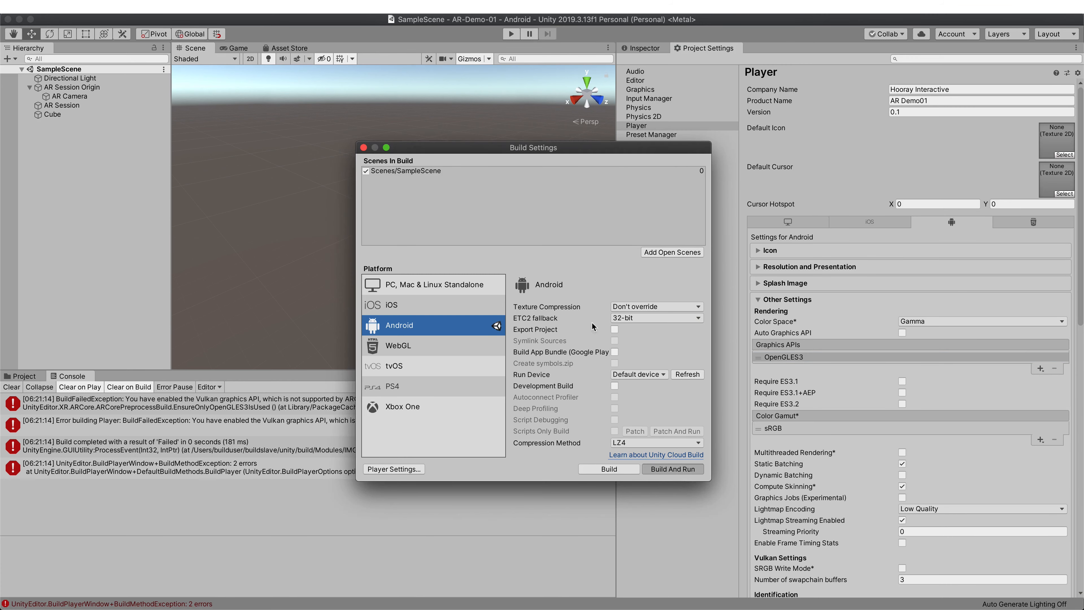
pyautogui.click(750, 350)
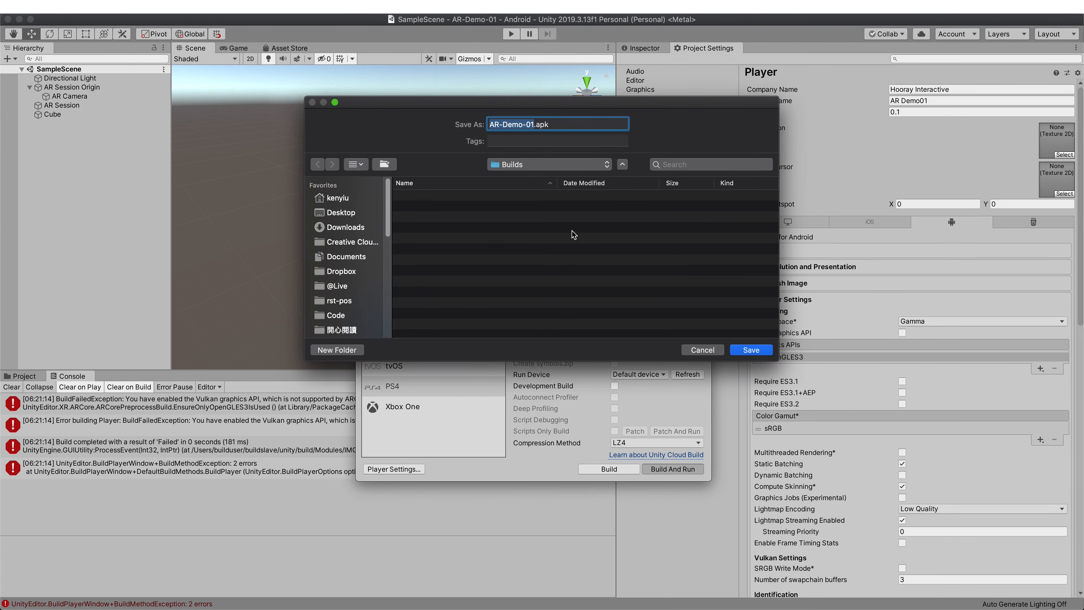